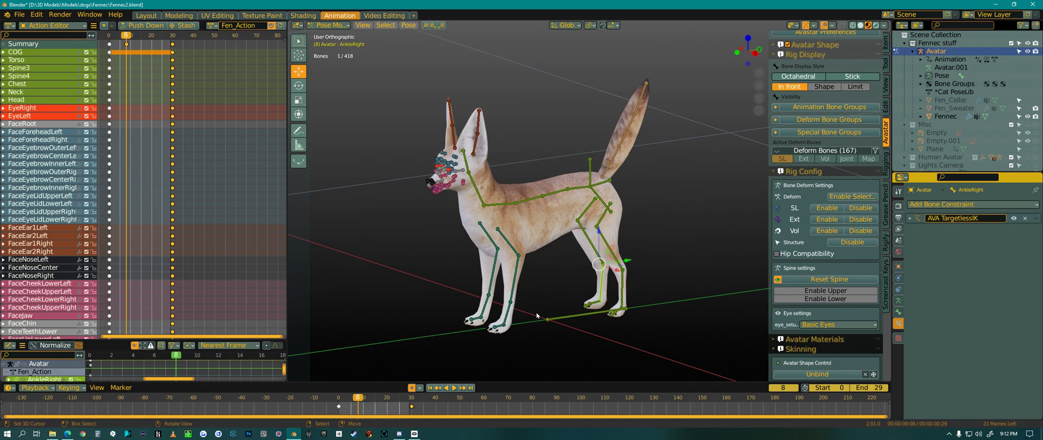
Step: Try moving the AnkleLeft bone upward on the left hind leg
middle_drag(568, 274, 554, 324)
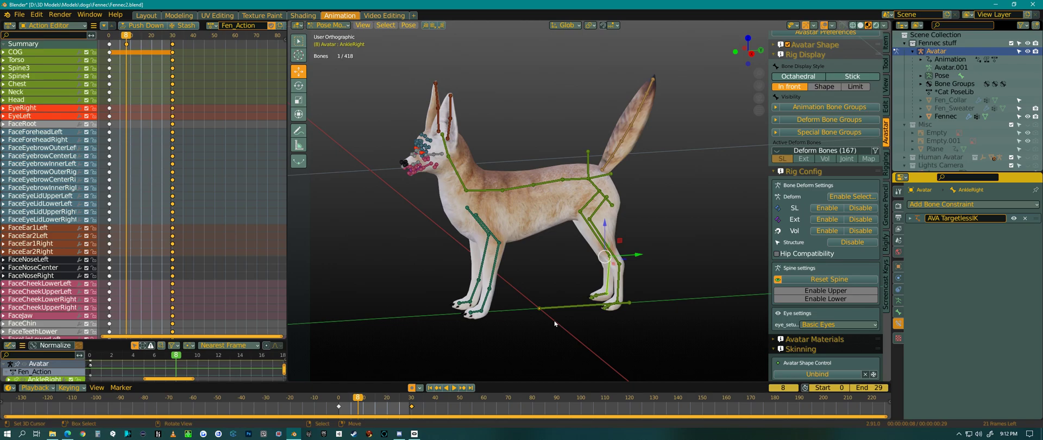
mouse_move(526, 297)
middle_down()
mouse_move(509, 300)
mouse_move(519, 307)
middle_up()
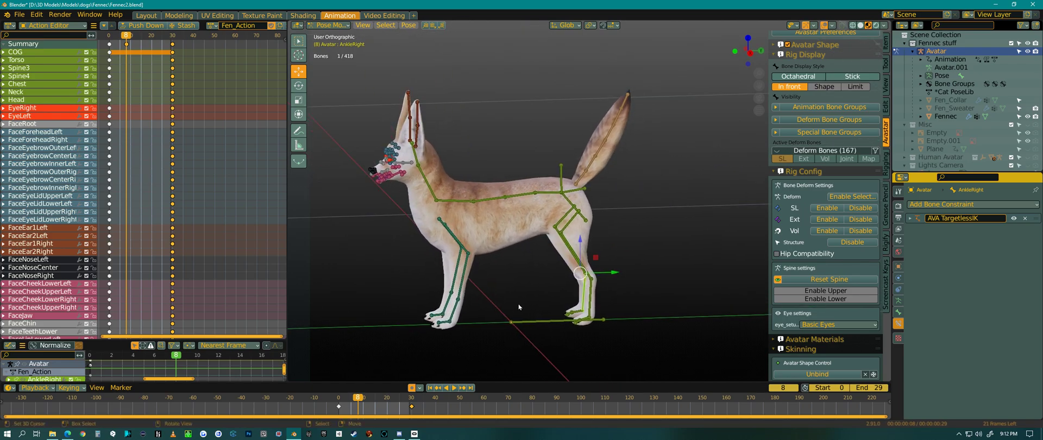
middle_drag(536, 237, 578, 292)
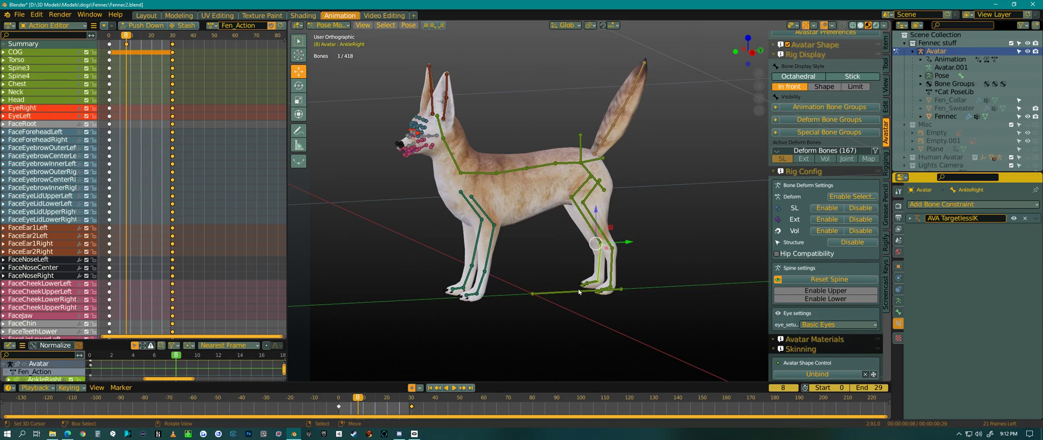
scroll(632, 296, up, 3)
middle_drag(544, 289, 558, 298)
middle_drag(608, 328, 626, 281)
drag(626, 282, 637, 215)
right_click(669, 152)
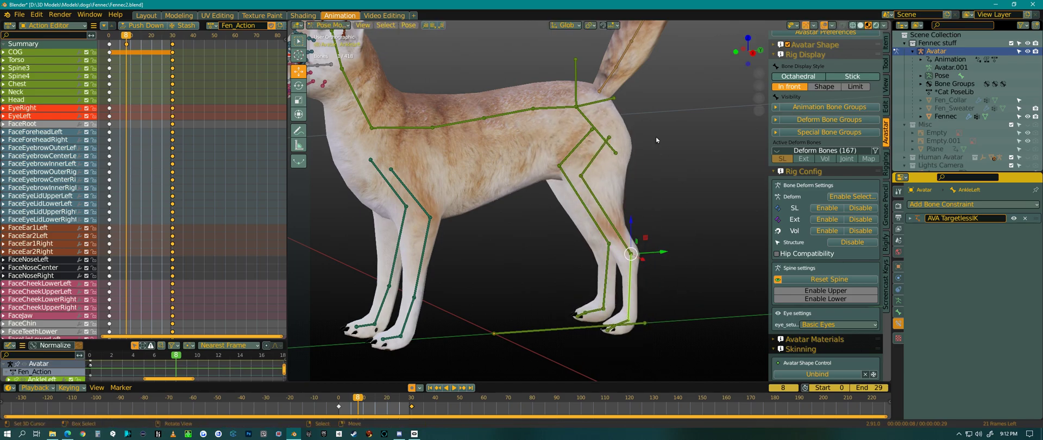
Step: Try rotating the FootLeft bone at the end of the left hind leg
middle_drag(670, 307, 620, 330)
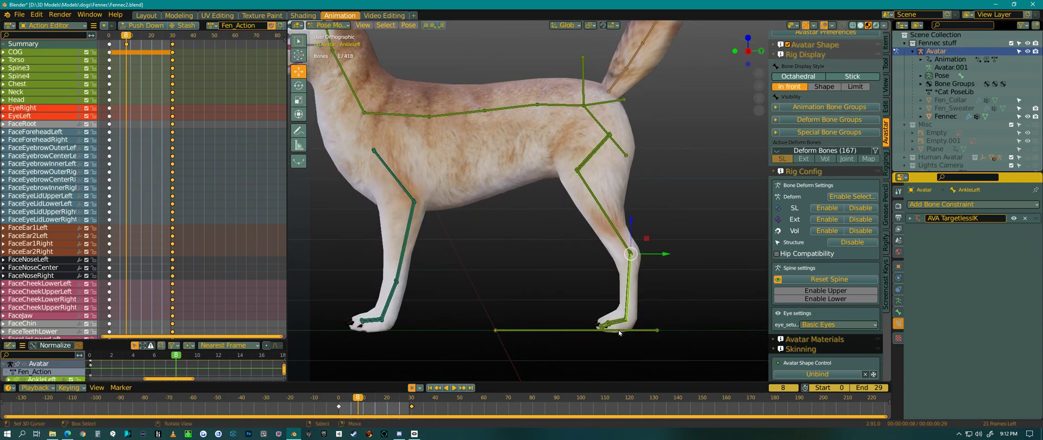
click(621, 324)
key(r)
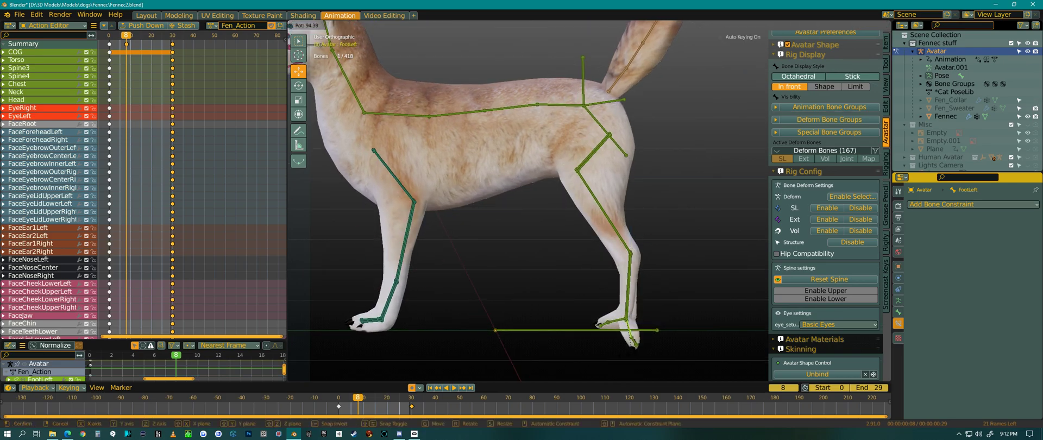
click(575, 312)
middle_drag(576, 311, 619, 300)
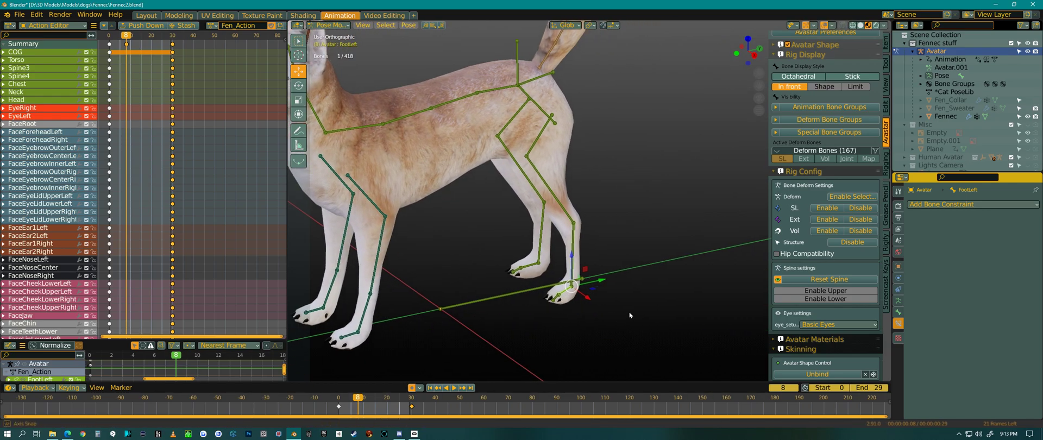
Step: Add an Inverse Kinematics constraint to the FootLeft bone
click(988, 205)
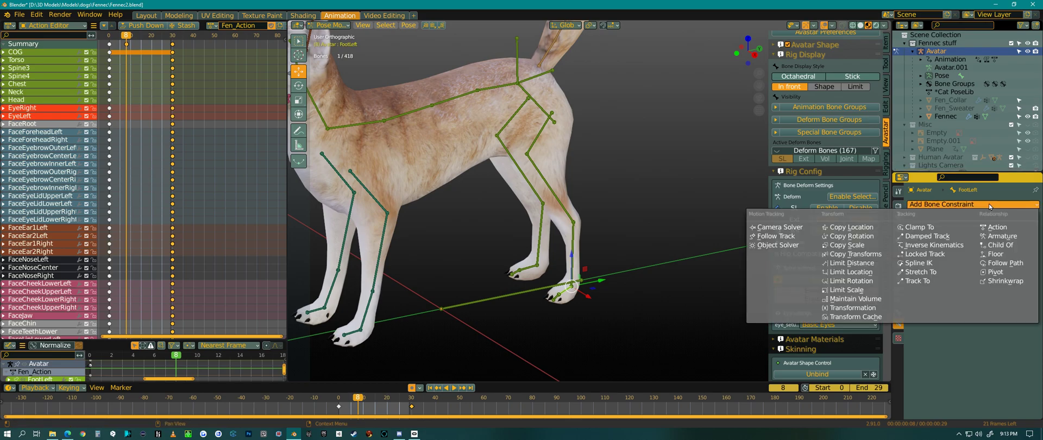
click(953, 205)
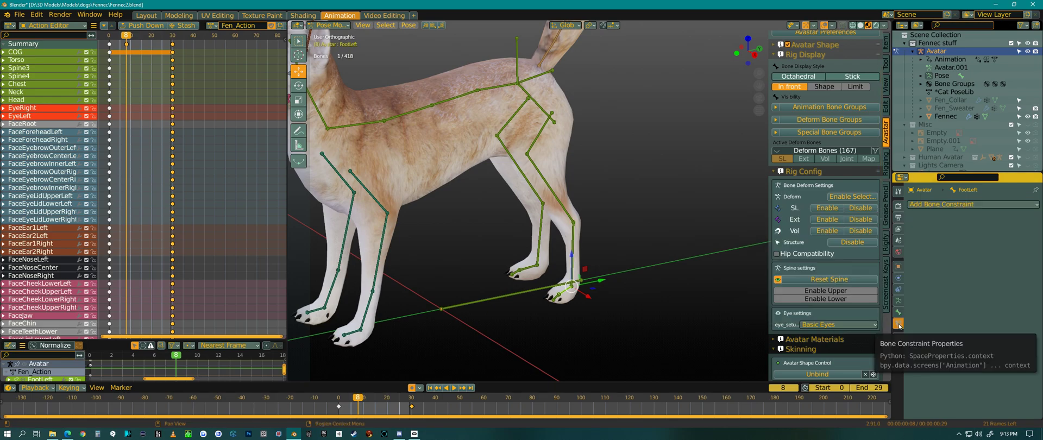
click(956, 204)
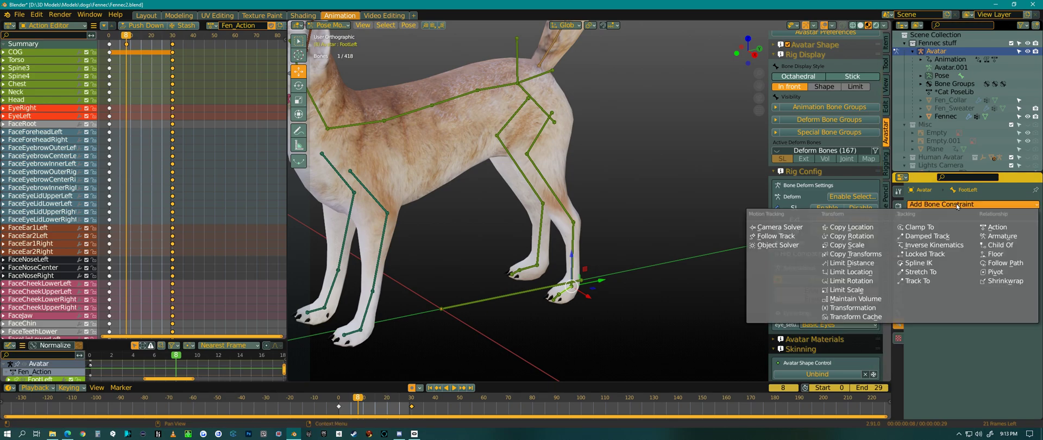
click(921, 247)
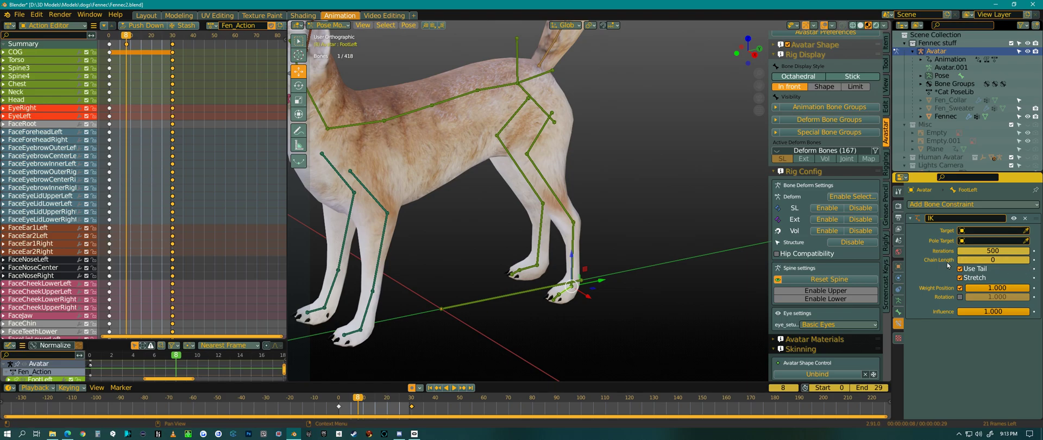
Step: Enable Relationship Lines in the viewport overlays to display the IK chain line
middle_drag(642, 289, 652, 284)
click(814, 26)
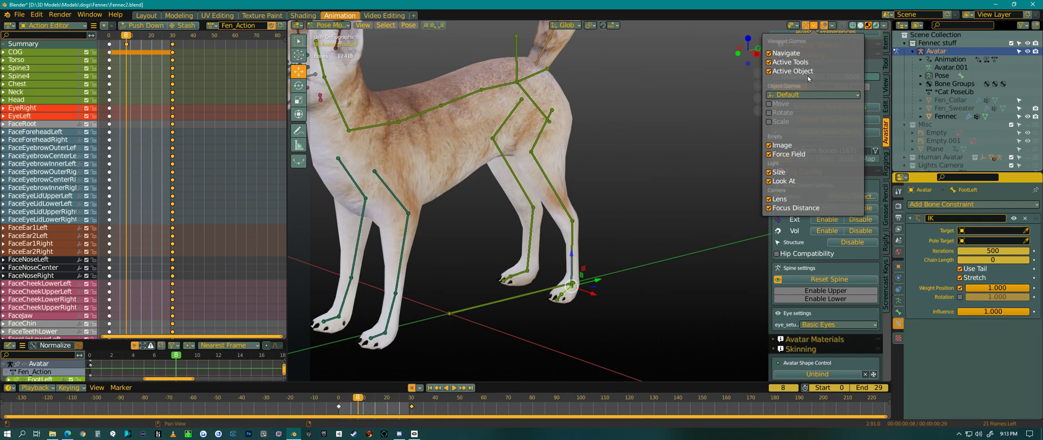
mouse_move(830, 27)
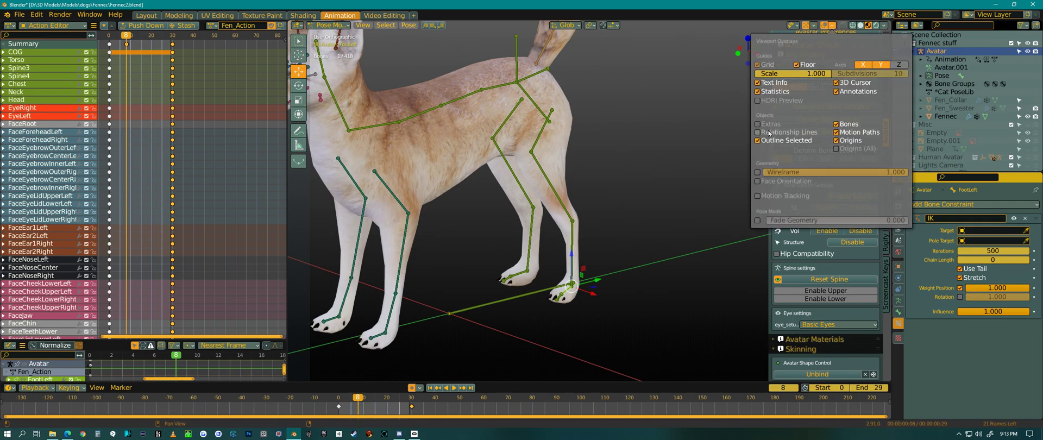
middle_drag(656, 259, 575, 334)
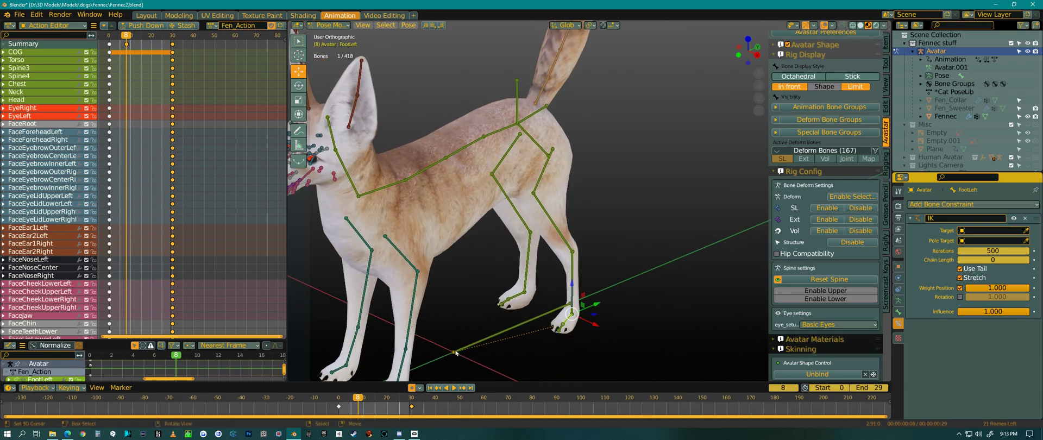
Step: Increase the chain length of FootLeft's IK constraint to cover the left hind leg's bones
click(1027, 260)
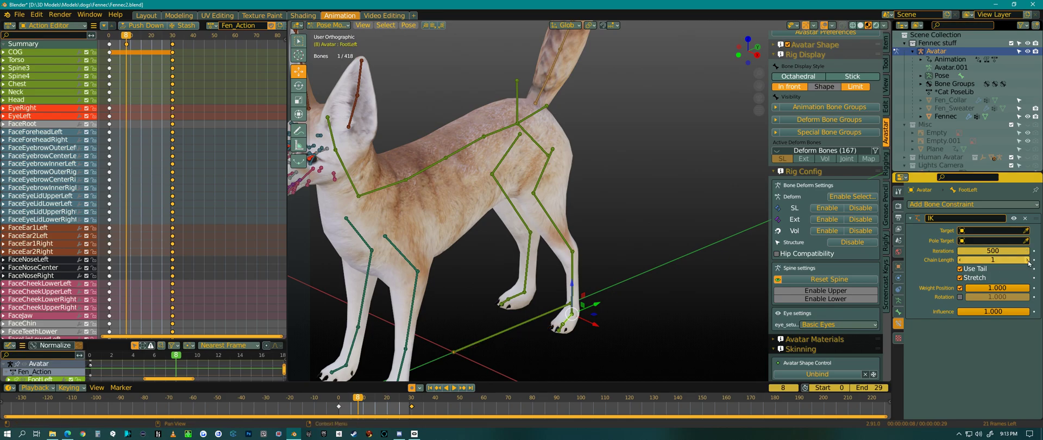
click(1027, 260)
click(1027, 261)
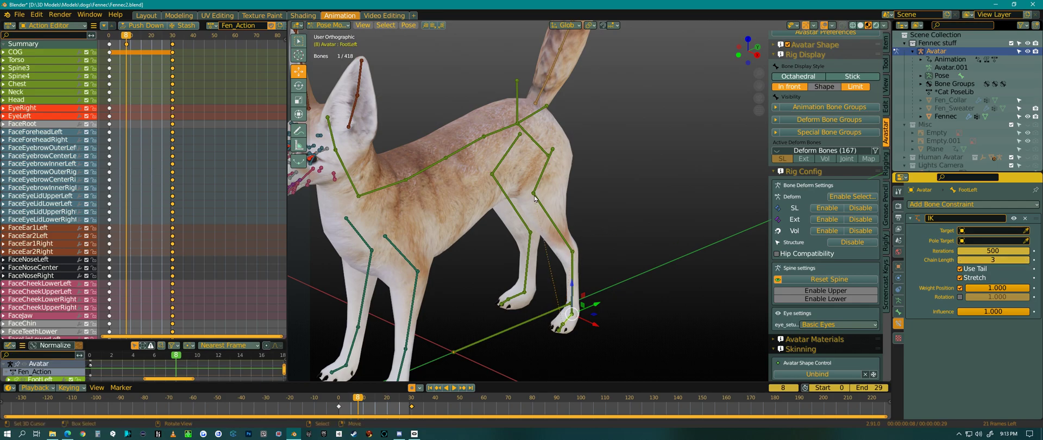
click(1025, 260)
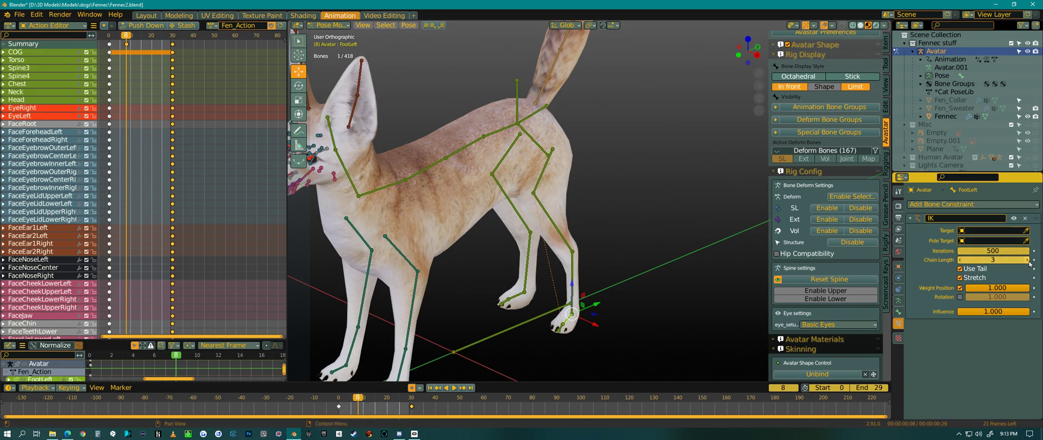
Step: Try moving the FootLeft bone upward to test its IK chain
middle_drag(624, 336, 579, 292)
mouse_move(630, 332)
middle_down()
mouse_move(624, 311)
mouse_move(626, 328)
middle_up()
drag(633, 326, 631, 299)
right_click(631, 300)
Step: Add an Inverse Kinematics constraint to the KneeLeft bone and set its chain length to 2
middle_drag(632, 299, 644, 258)
click(647, 256)
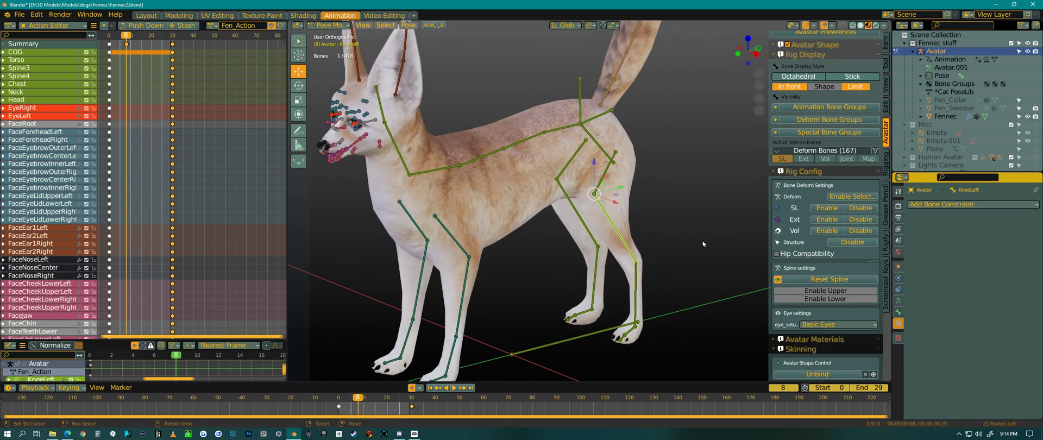
click(957, 205)
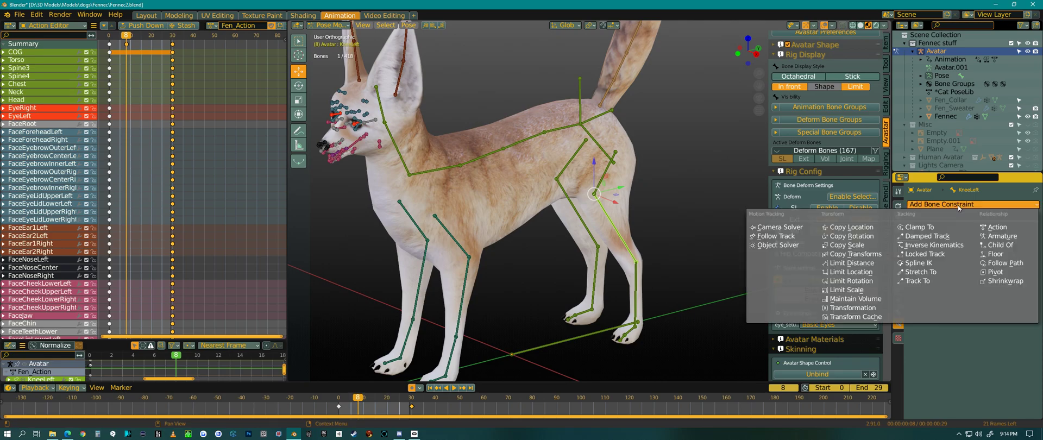
click(939, 245)
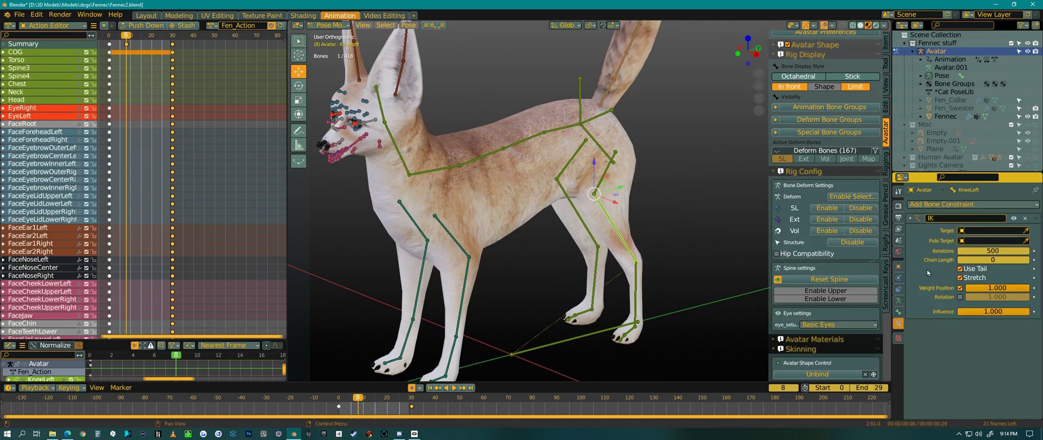
click(1027, 261)
click(1027, 260)
Step: Add an Inverse Kinematics constraint to the FootRight bone and set its chain length to 4
click(591, 314)
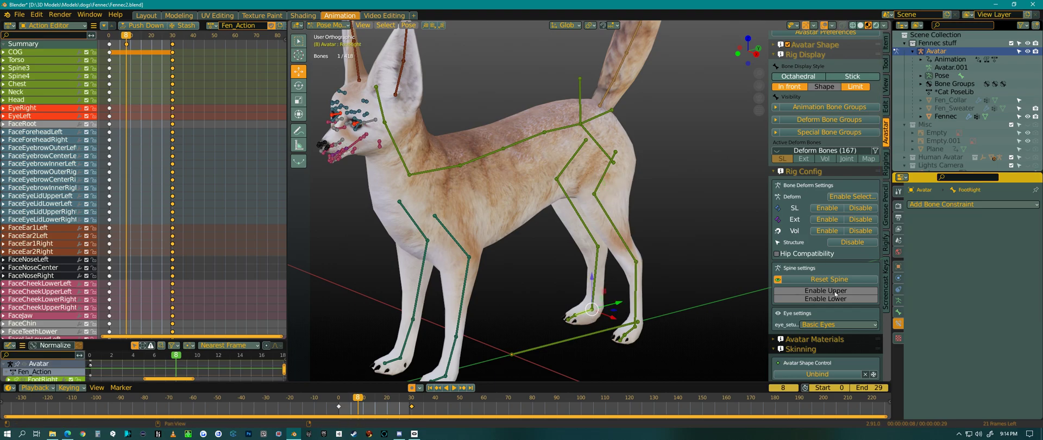
click(951, 204)
click(945, 245)
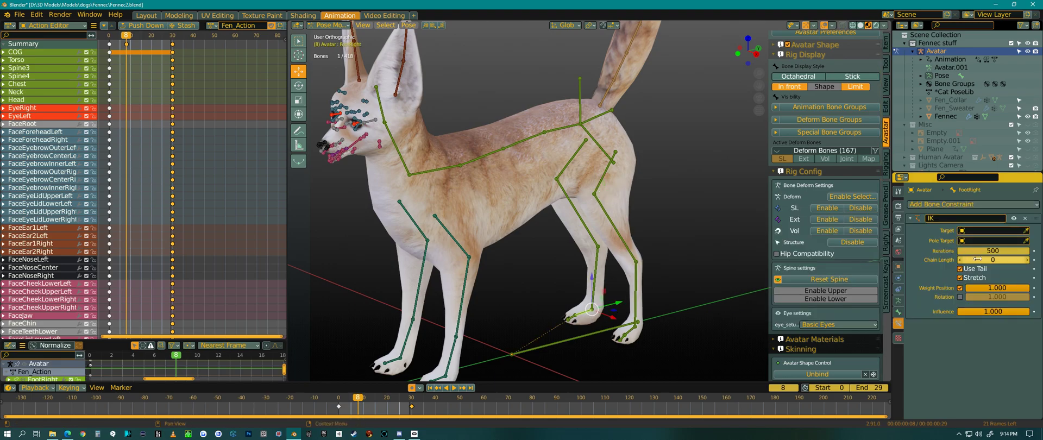
click(1027, 261)
click(1027, 260)
click(1027, 260)
click(1027, 260)
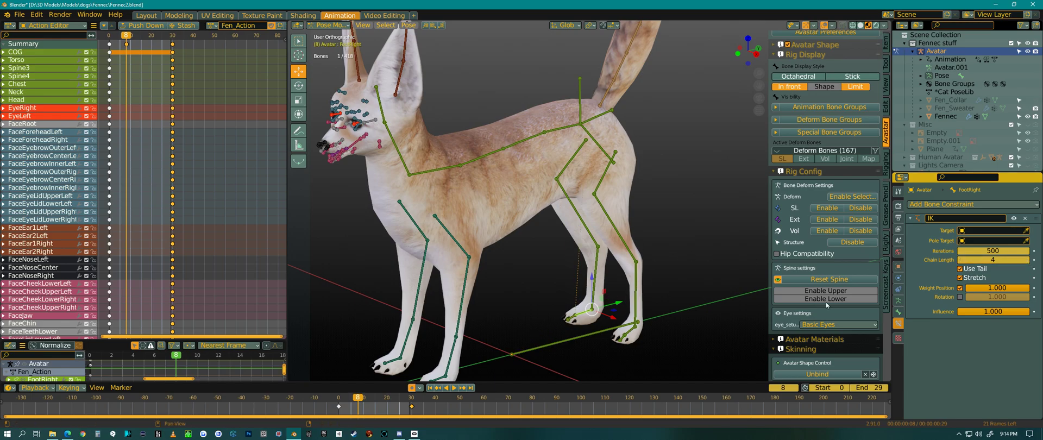
Step: Add an Inverse Kinematics constraint to the KneeRight bone and set its chain length to 2
click(596, 290)
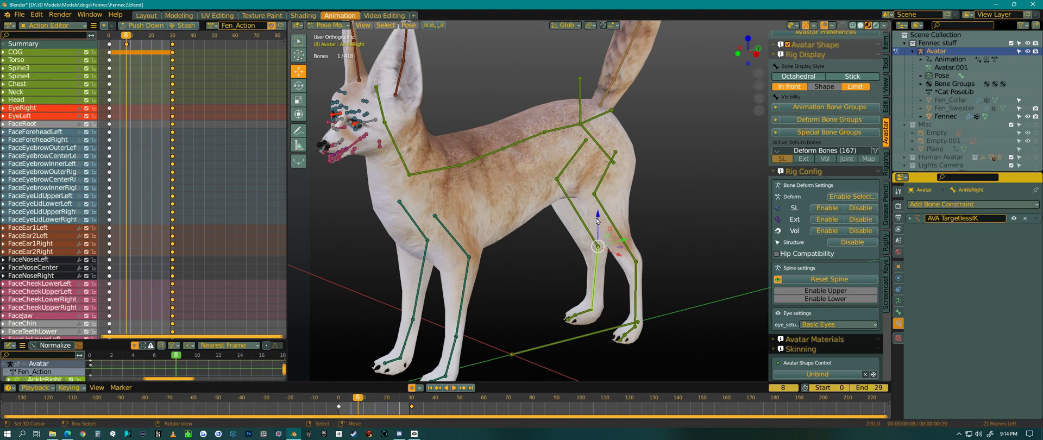
click(577, 213)
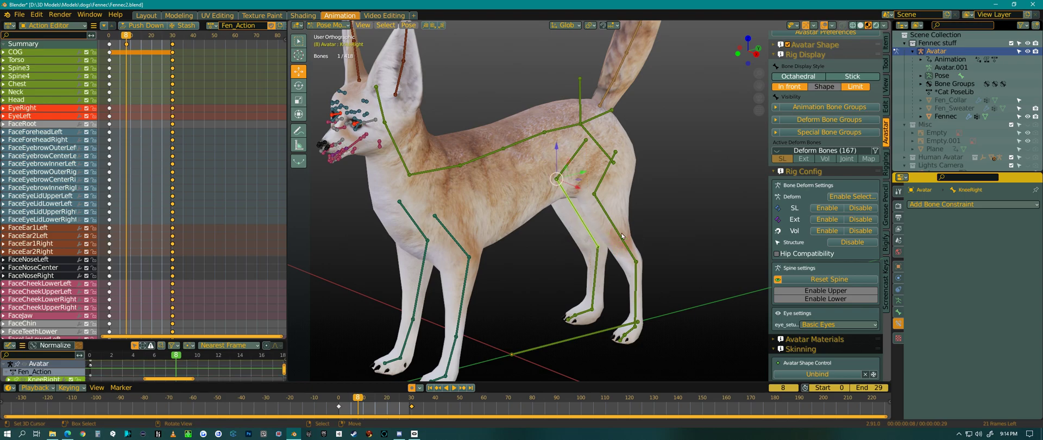
click(966, 204)
click(934, 253)
click(1024, 261)
click(1024, 260)
Step: Try moving the KneeRight bone to test its IK chain
middle_drag(628, 275, 601, 261)
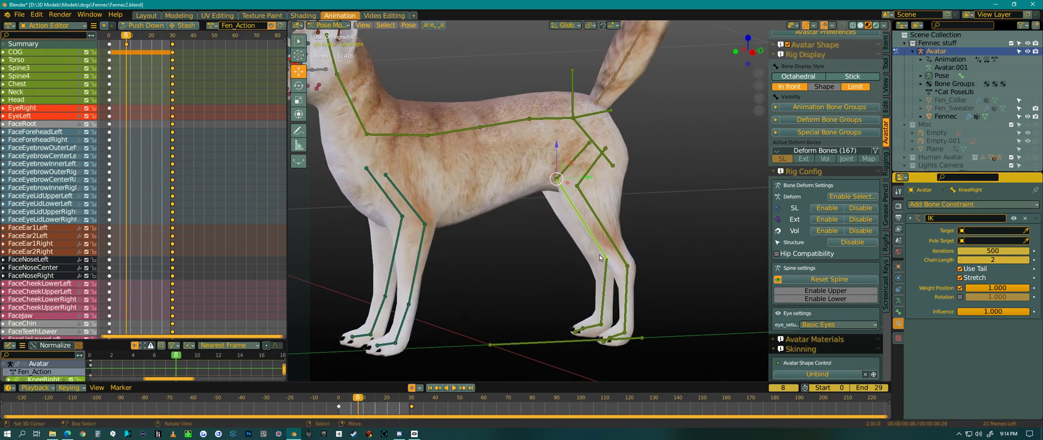
key(g)
click(523, 243)
Step: Add an Inverse Kinematics constraint to the ElbowLeft bone and set its chain length to 3
click(406, 328)
click(926, 205)
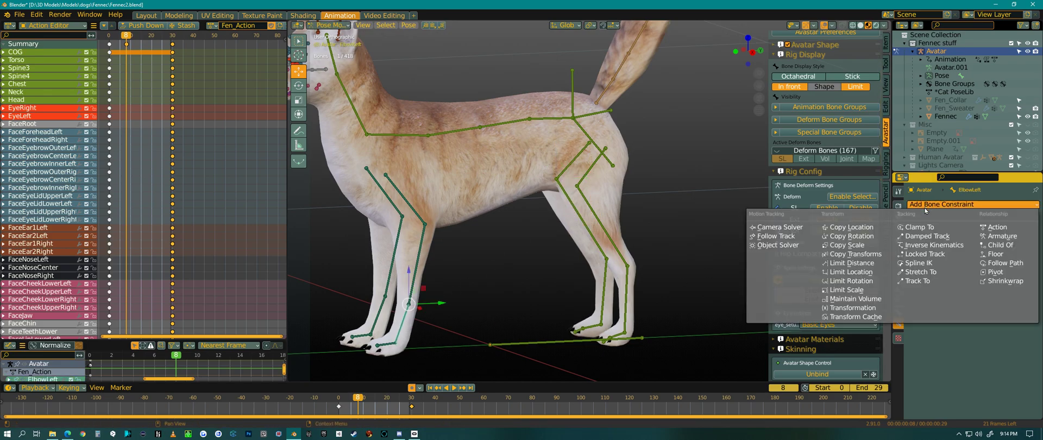
click(932, 245)
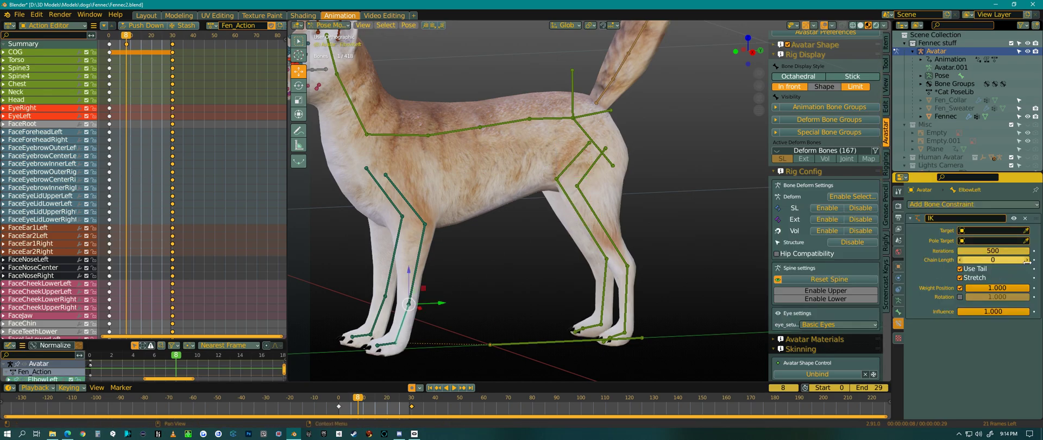
click(1026, 260)
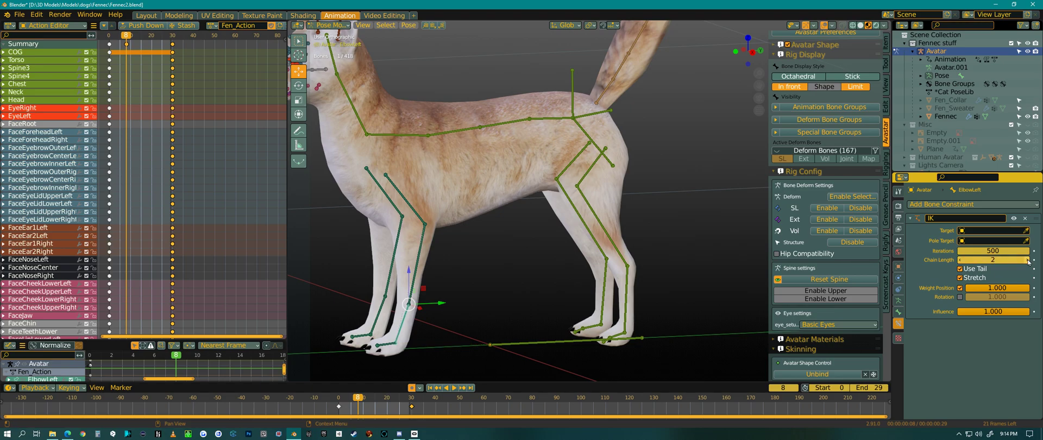
middle_drag(447, 282, 473, 281)
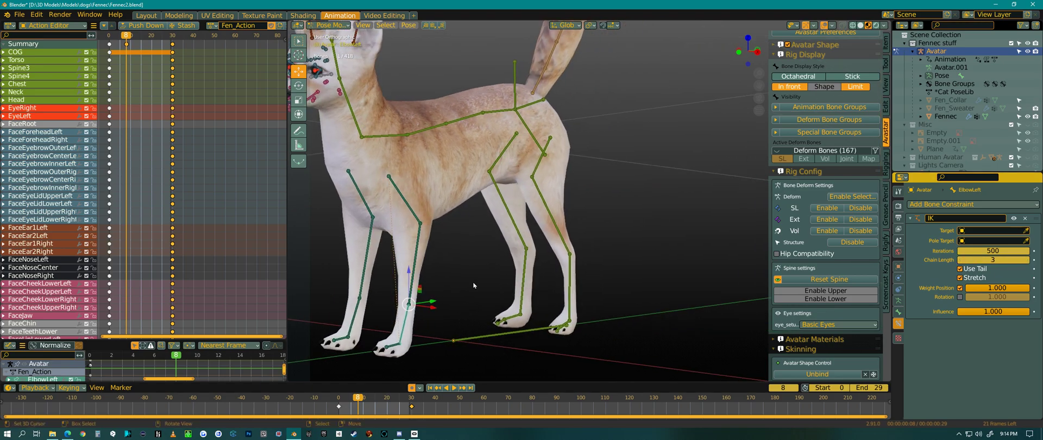
Step: Add an Inverse Kinematics constraint to the WristLeft bone and set its chain length to 4
click(409, 346)
click(961, 204)
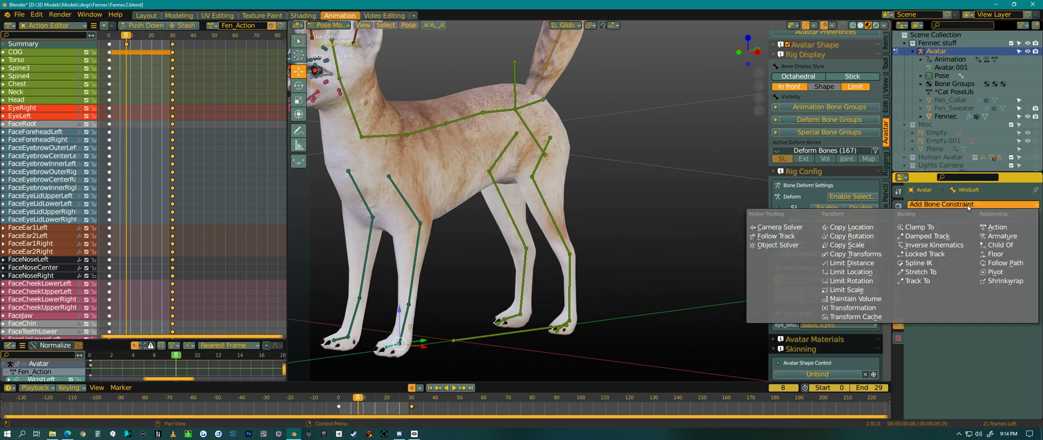
click(933, 244)
click(1026, 260)
click(1026, 260)
click(1026, 260)
click(1026, 260)
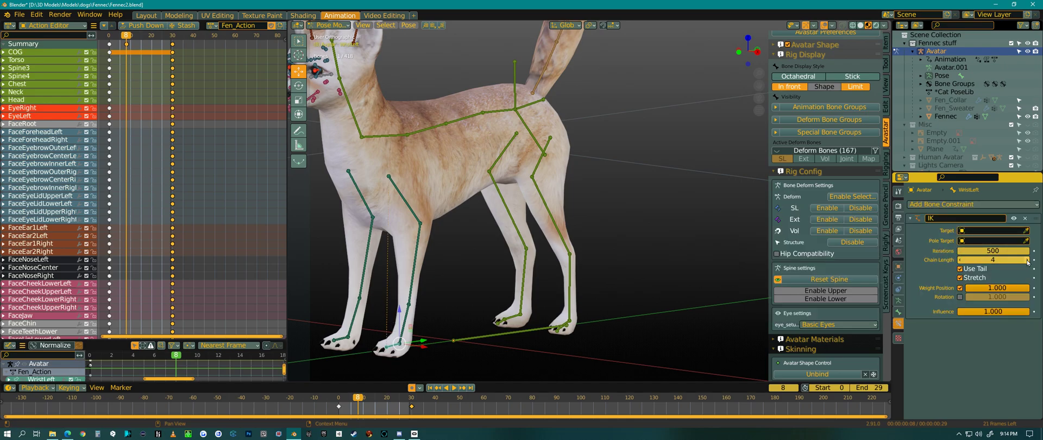
Step: Add an Inverse Kinematics constraint to the ShoulderLeft bone and set its chain length to 2
click(411, 287)
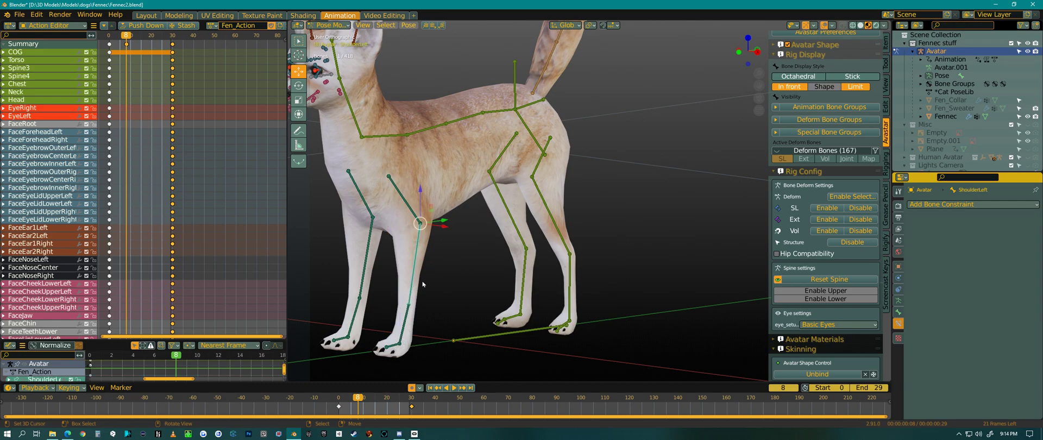
click(961, 204)
click(946, 246)
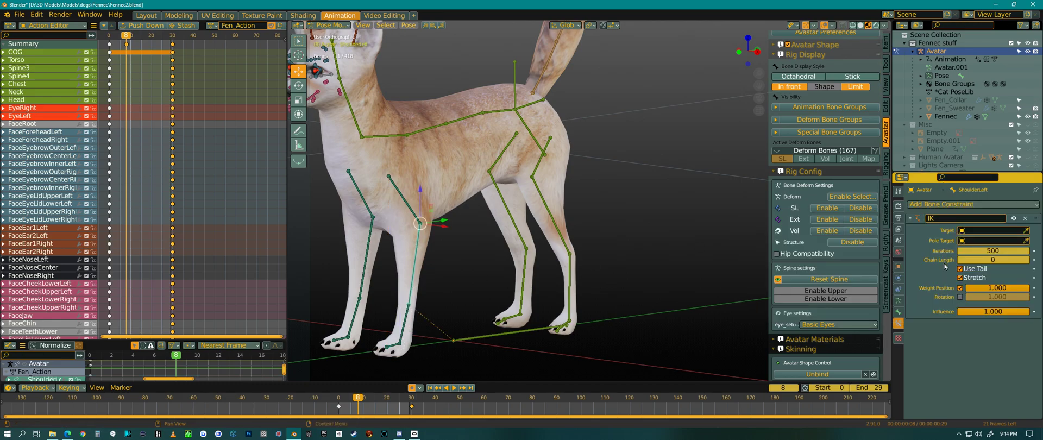
click(1027, 260)
click(1027, 262)
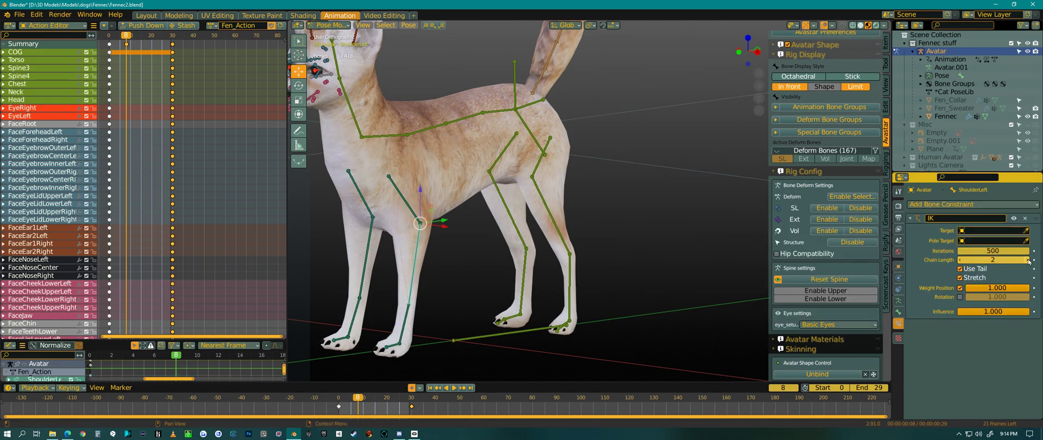
Step: Test the left front leg's IK chain by moving the ElbowLeft bone about 0.035 m along negative Y
middle_drag(438, 311, 363, 305)
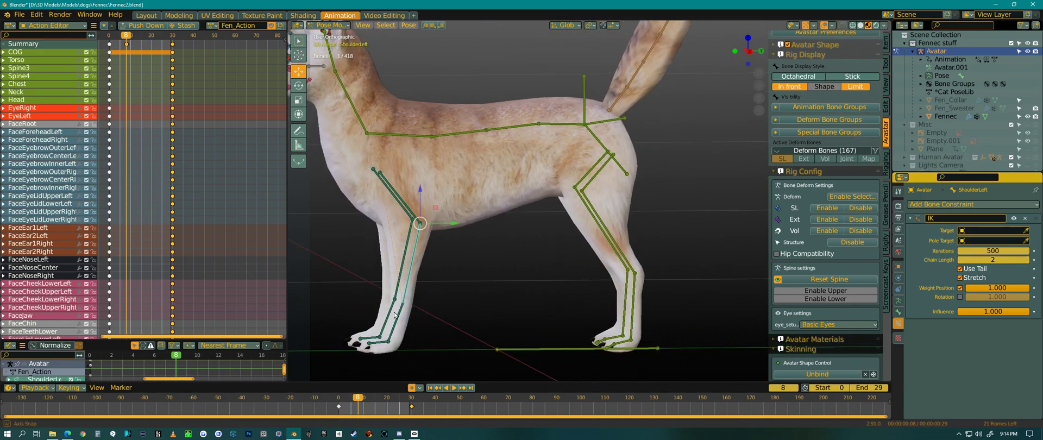
drag(397, 318, 375, 311)
right_click(375, 310)
middle_drag(415, 312, 408, 312)
drag(436, 303, 406, 311)
middle_drag(405, 314, 406, 316)
shift+middle_drag(460, 298, 464, 281)
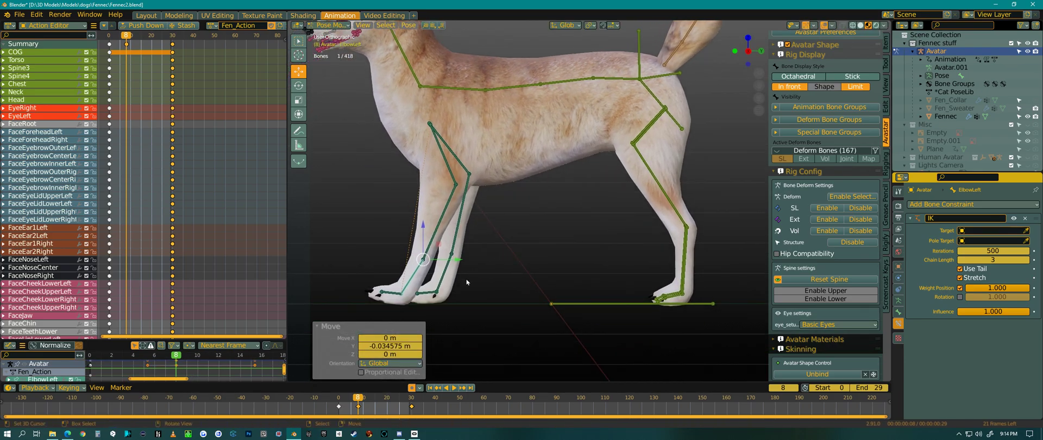
Step: Rotate the WristLeft bone about 9.6° in the right orthographic view to level the left front paw
key(KP_3)
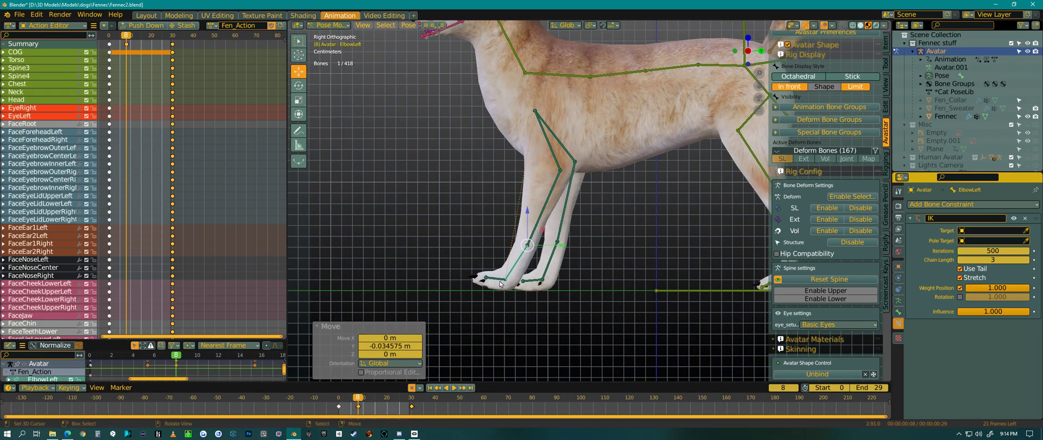
click(500, 283)
key(r)
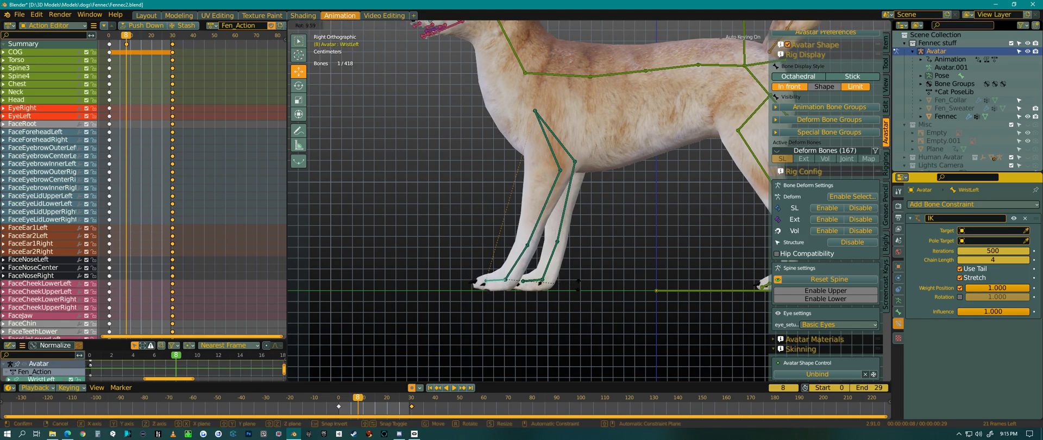
click(578, 282)
shift+middle_drag(577, 289, 456, 251)
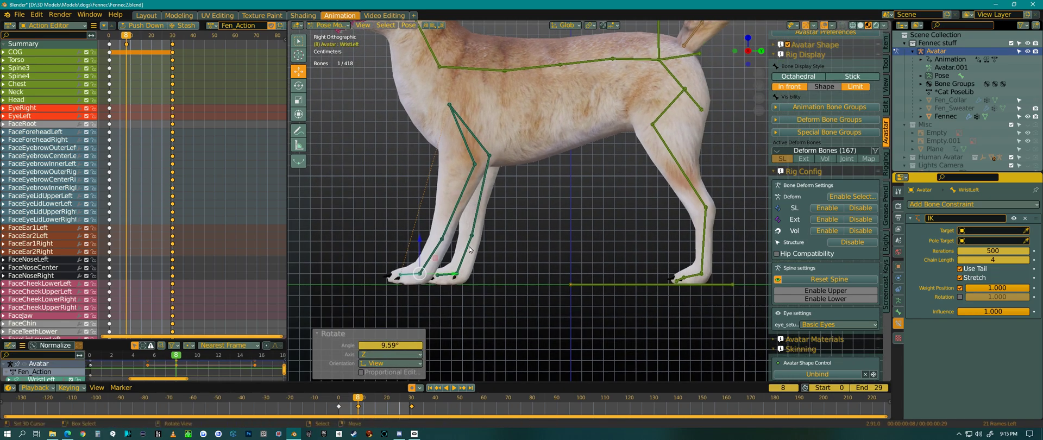
Step: Add an Inverse Kinematics constraint to the ElbowRight bone and set its chain length to 3
click(470, 250)
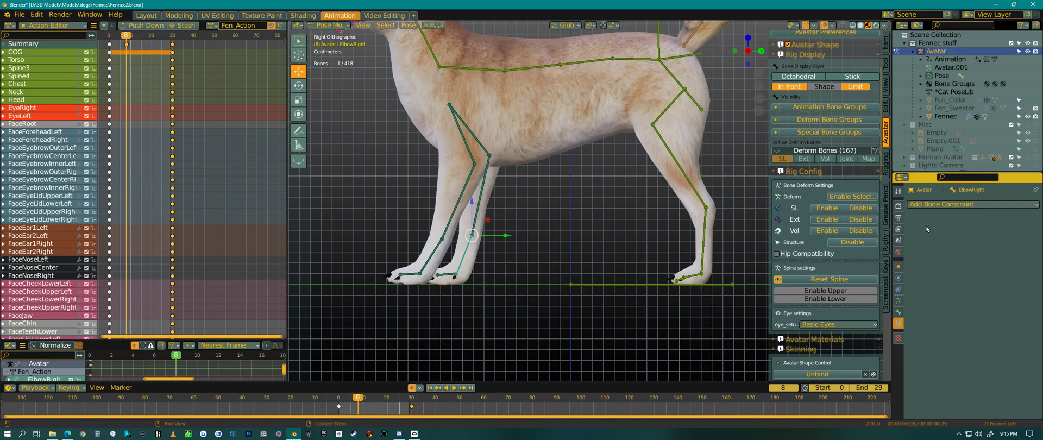
click(943, 205)
click(947, 245)
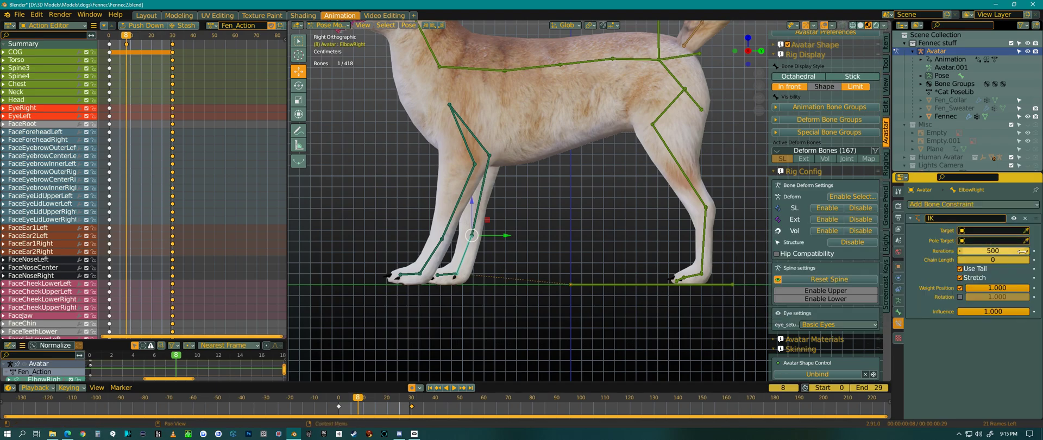
click(1027, 261)
click(1025, 260)
Step: Move the ElbowRight bone about 0.032 m along Y and rotate the WristRight bone about -13.7°
drag(504, 237, 529, 237)
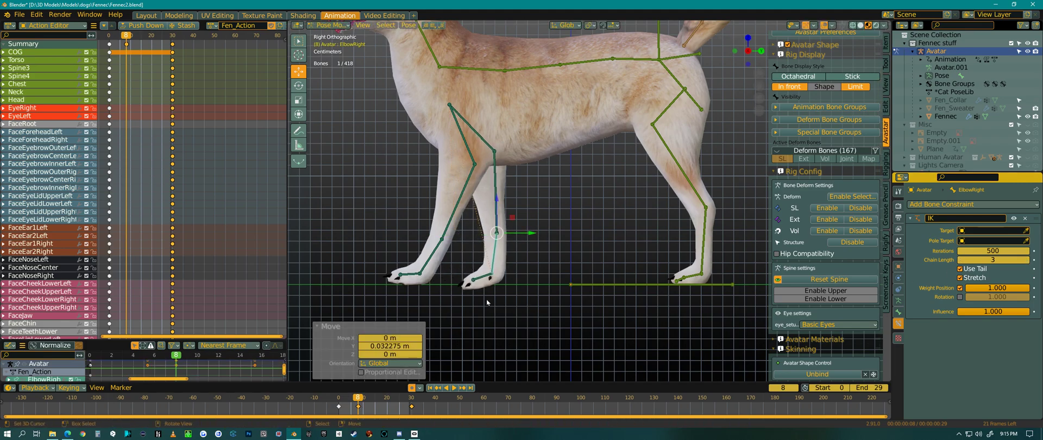
right_click(484, 276)
key(r)
click(482, 273)
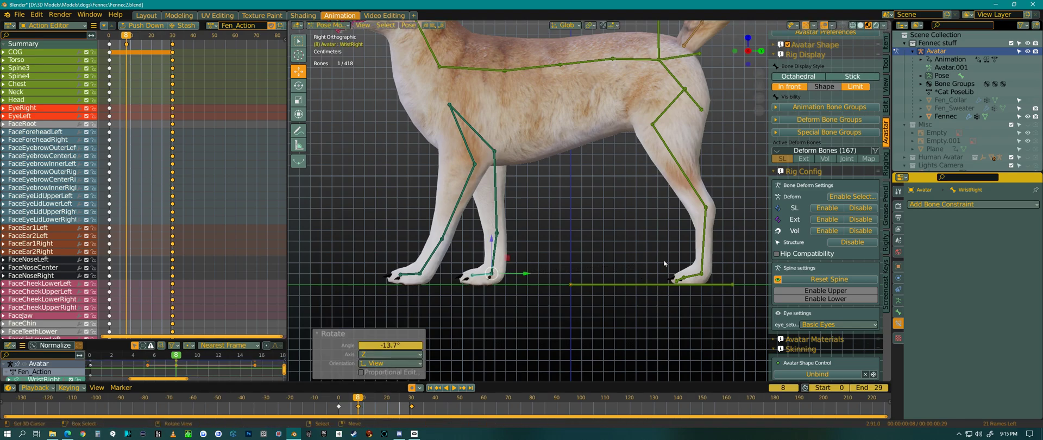
Step: Add an Inverse Kinematics constraint to the WristRight bone and raise its chain length
click(992, 205)
click(965, 245)
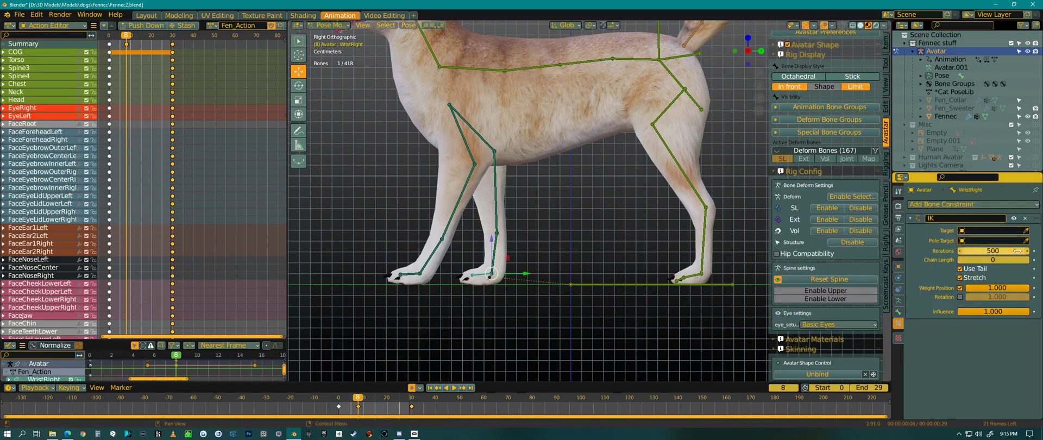
click(1026, 259)
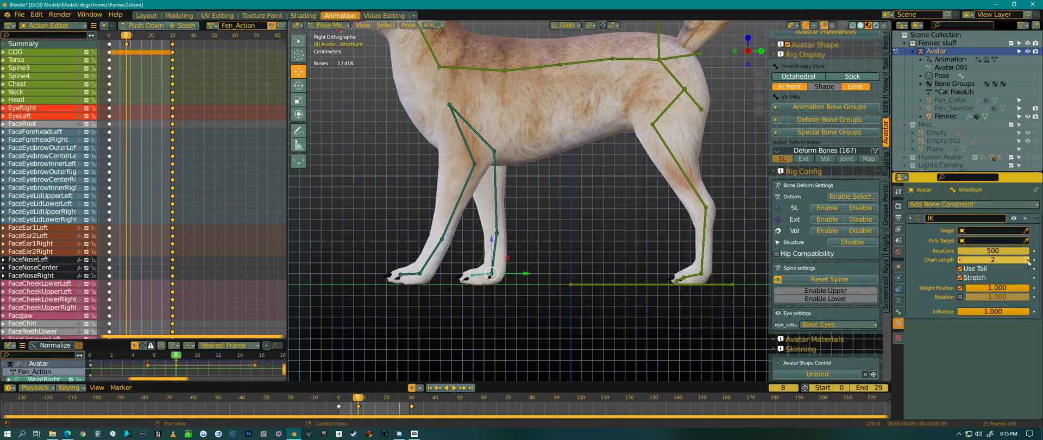
Step: Add an Inverse Kinematics constraint to the ShoulderRight bone and set its chain length to 2
middle_drag(598, 233, 575, 265)
click(554, 203)
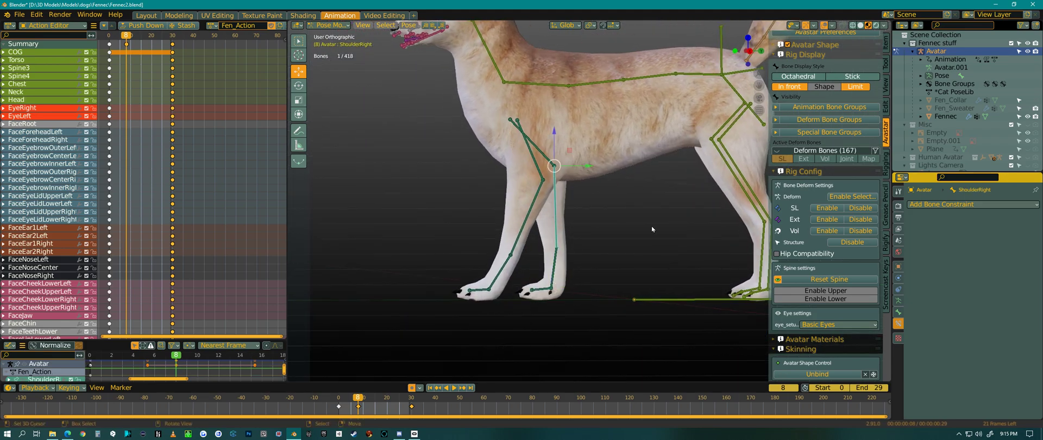
click(944, 205)
click(948, 245)
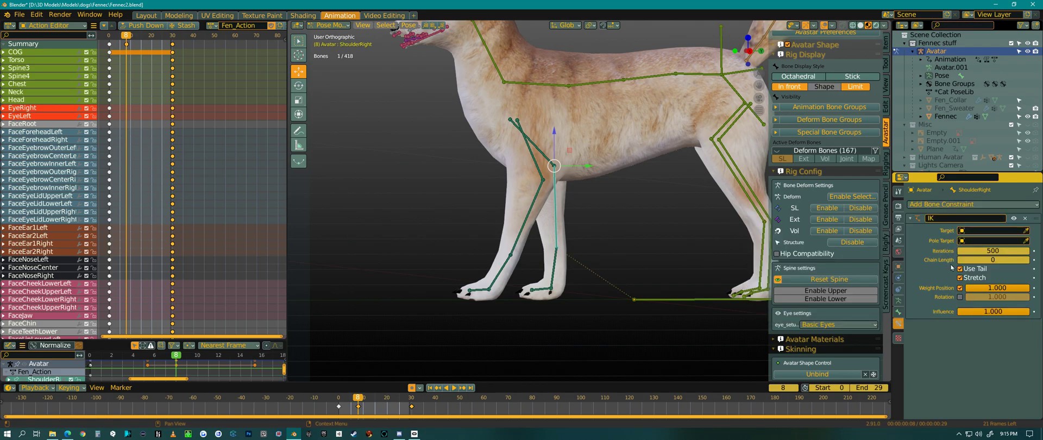
click(1027, 261)
shift+middle_drag(578, 325, 540, 309)
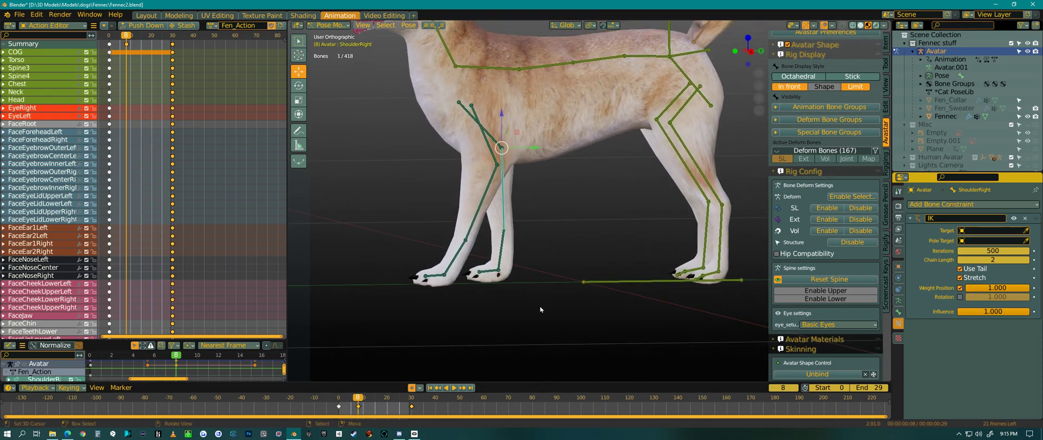
Step: Lift the right front leg by moving the ElbowRight bone about 0.059 m up along Z, and inspect the bend
middle_drag(480, 336, 500, 314)
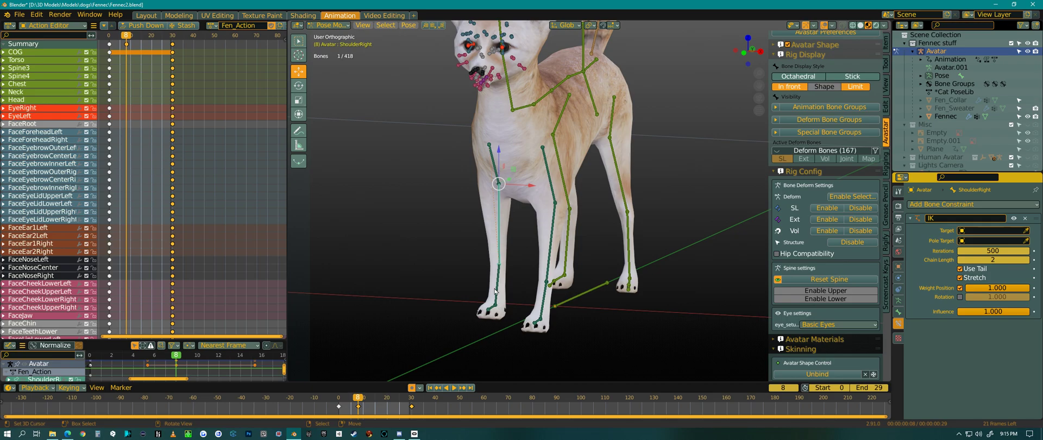
click(495, 291)
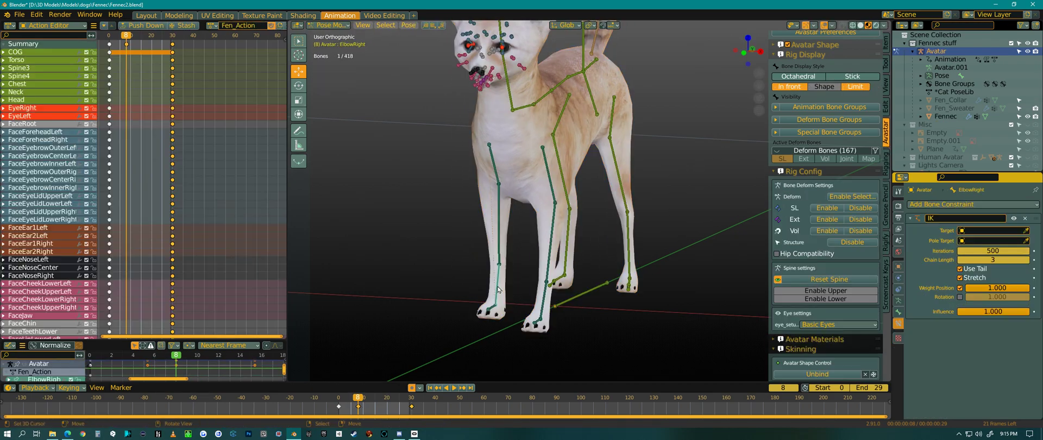
key(g)
key(z)
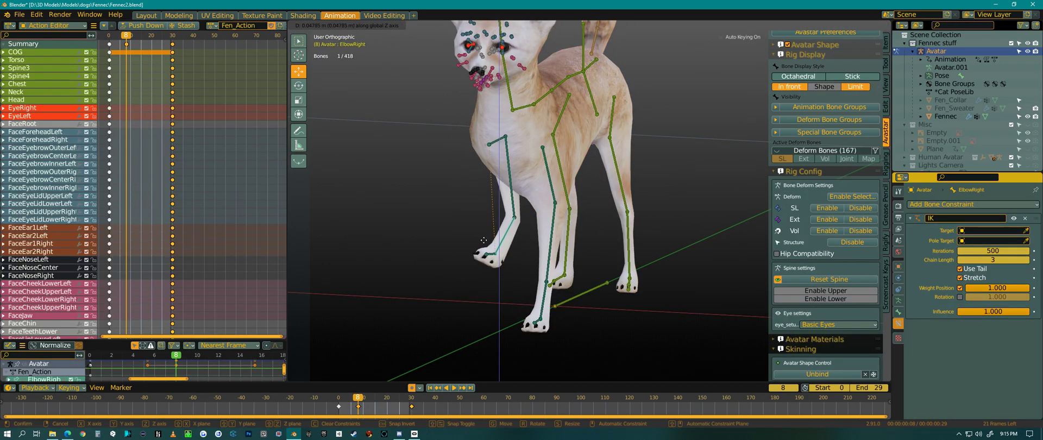
click(505, 243)
middle_drag(507, 245, 504, 144)
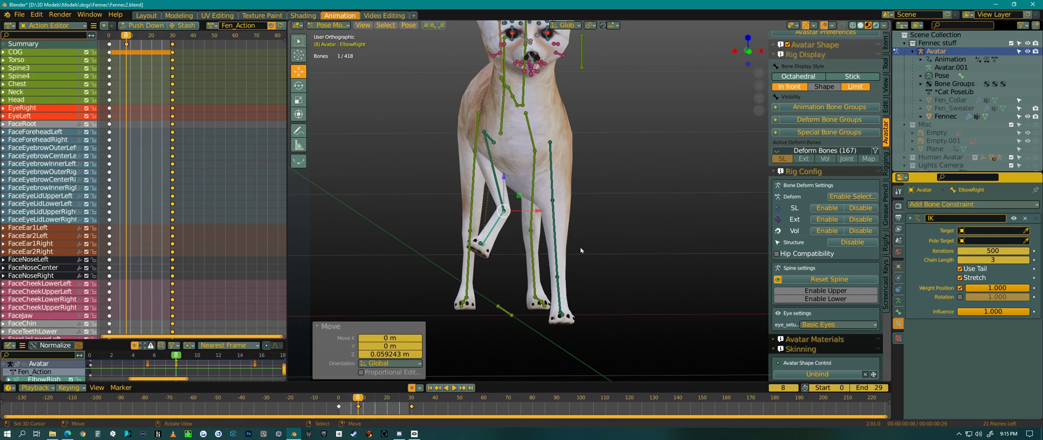
middle_drag(571, 264, 564, 264)
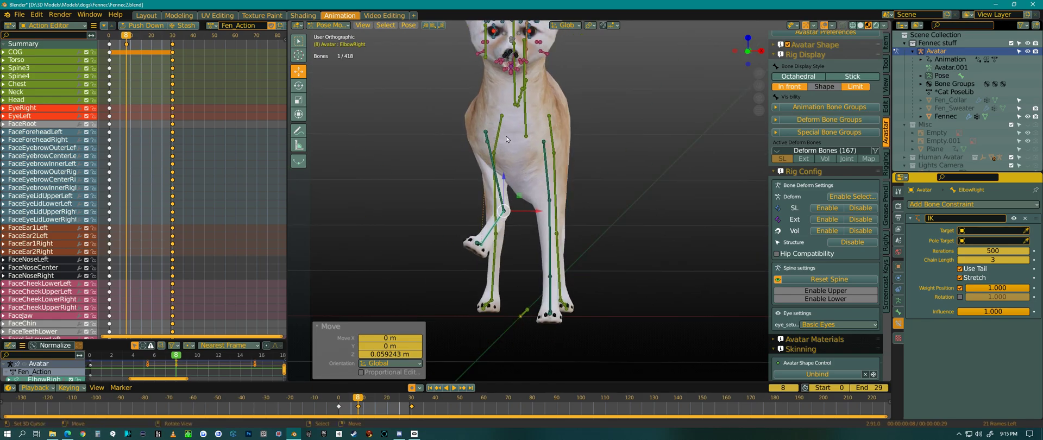
middle_drag(489, 197, 513, 199)
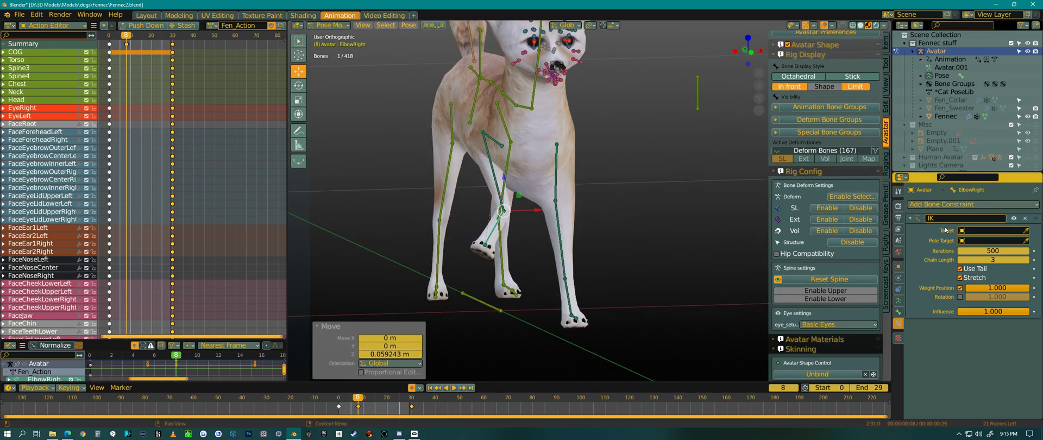
Step: Examine the ElbowRight bone's Inverse Kinematics axis locks, stiffness and rotation limits
click(948, 205)
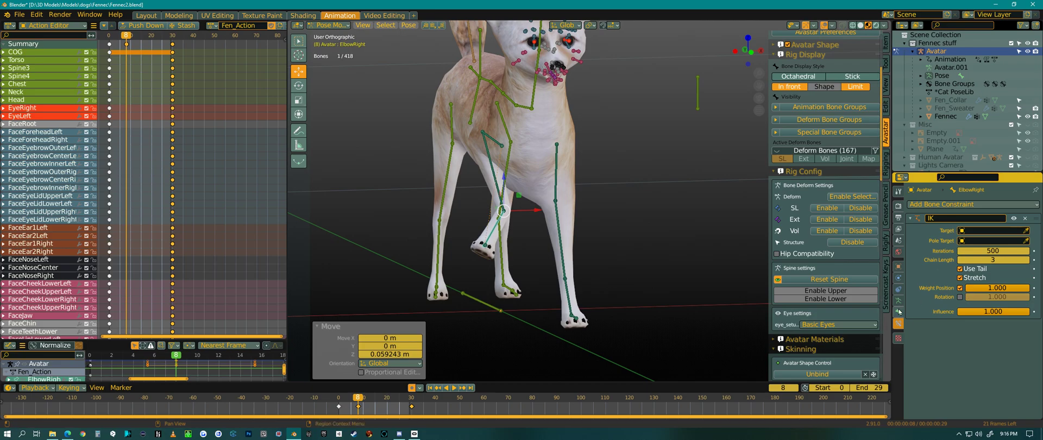
click(898, 299)
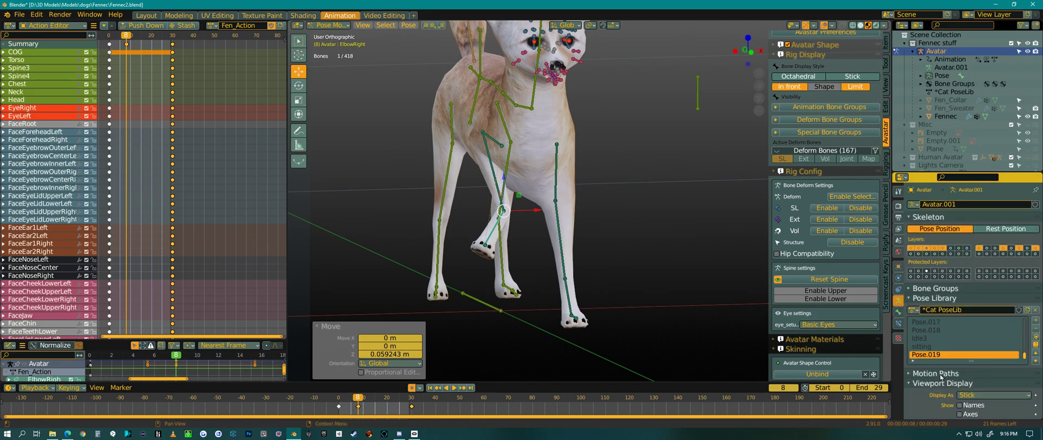
middle_drag(940, 376, 927, 293)
click(899, 312)
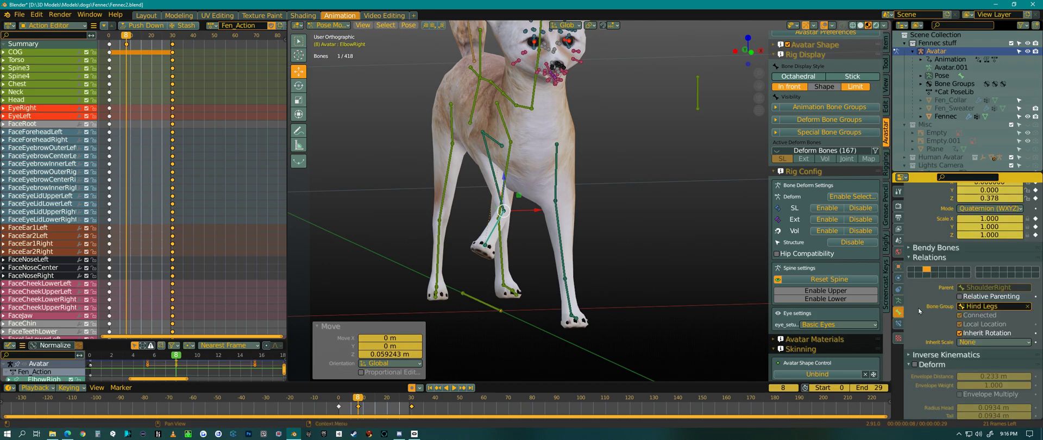
scroll(920, 326, down, 2)
click(912, 307)
scroll(930, 356, down, 3)
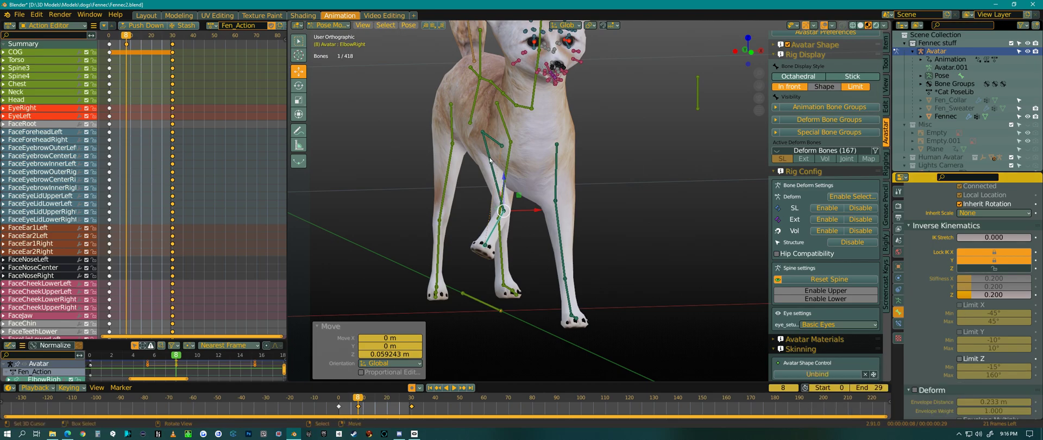
Step: Move the ElbowRight bone freely to test how the raised right front leg bends
key(g)
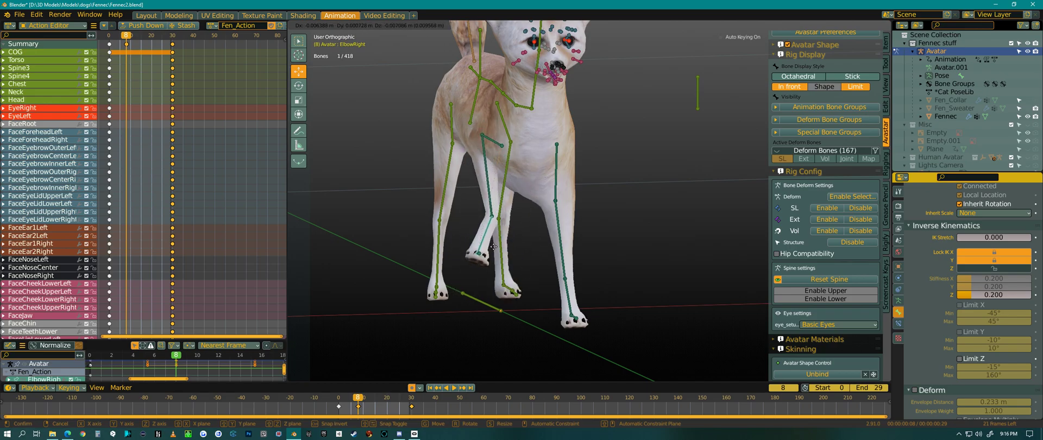
click(549, 268)
middle_drag(548, 269, 530, 275)
scroll(537, 271, down, 5)
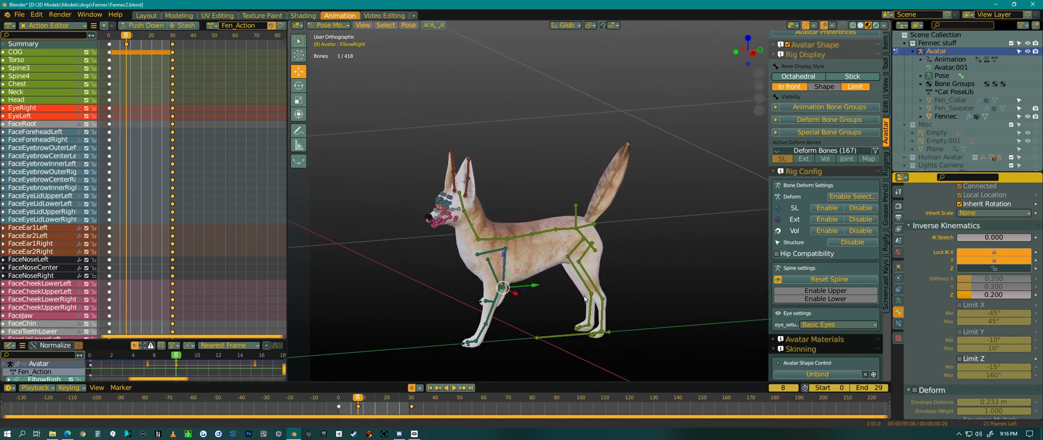
Step: Replace the Tail6 bone's existing constraint with a new Inverse Kinematics constraint and set its chain length to 6
scroll(599, 178, up, 10)
click(620, 154)
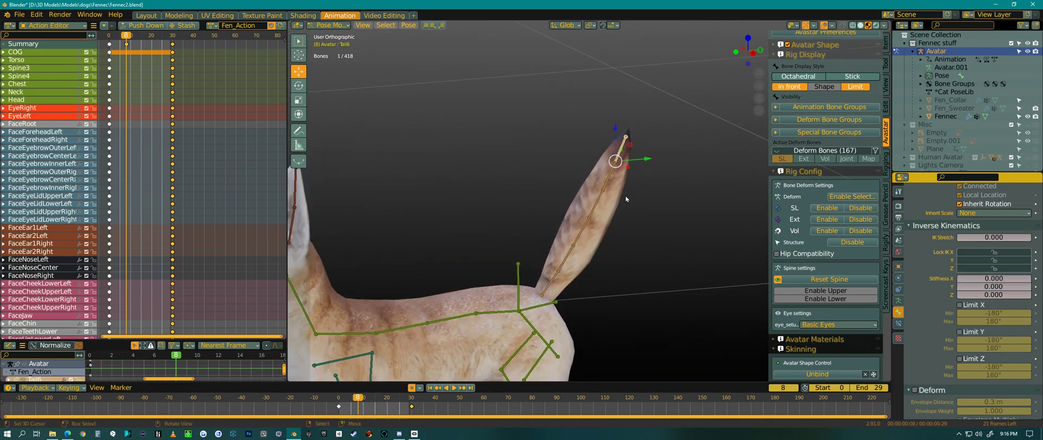
scroll(625, 179, down, 6)
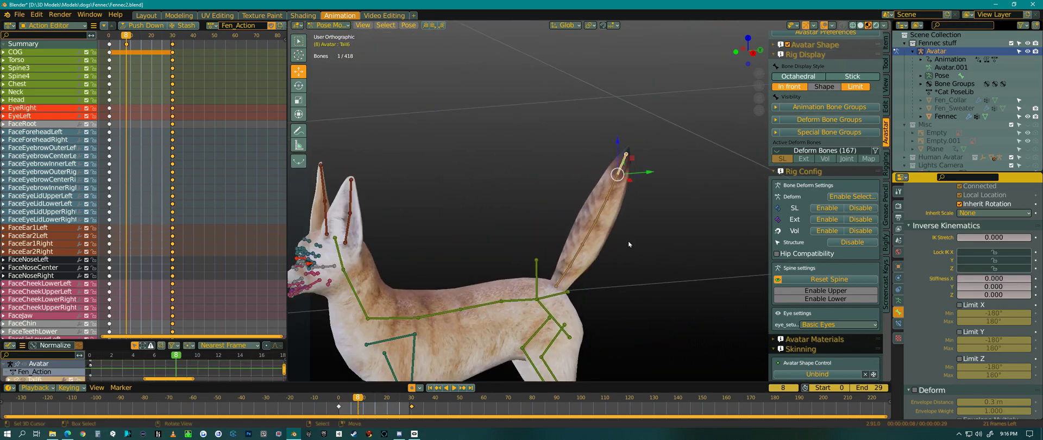
click(898, 324)
click(1026, 219)
click(991, 205)
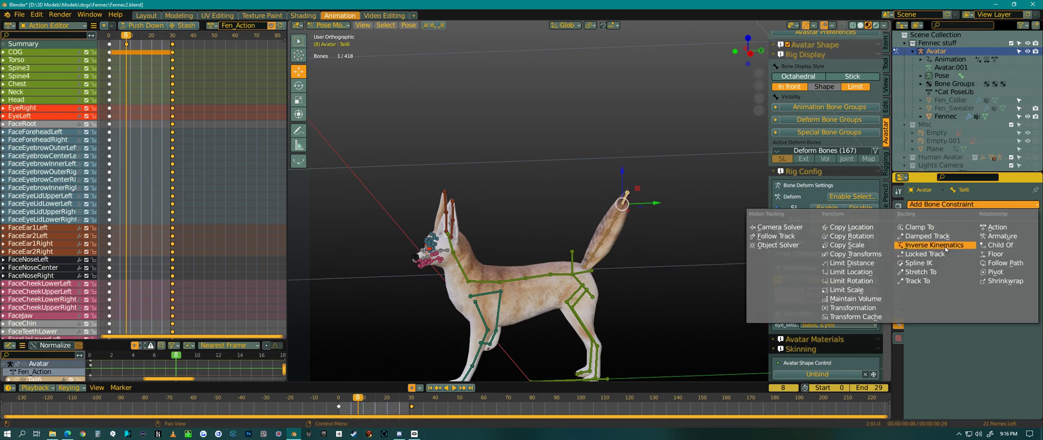
click(945, 245)
scroll(619, 266, up, 2)
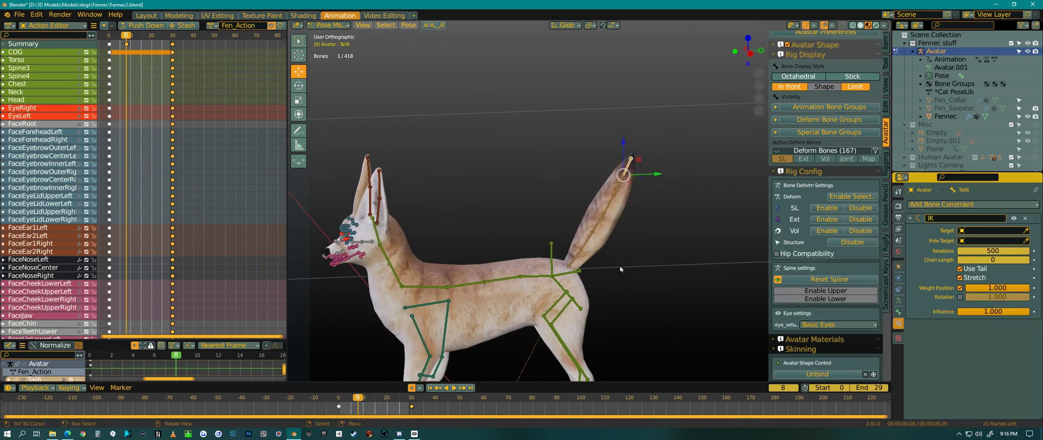
scroll(619, 265, up, 2)
click(1027, 260)
click(1027, 260)
click(1027, 260)
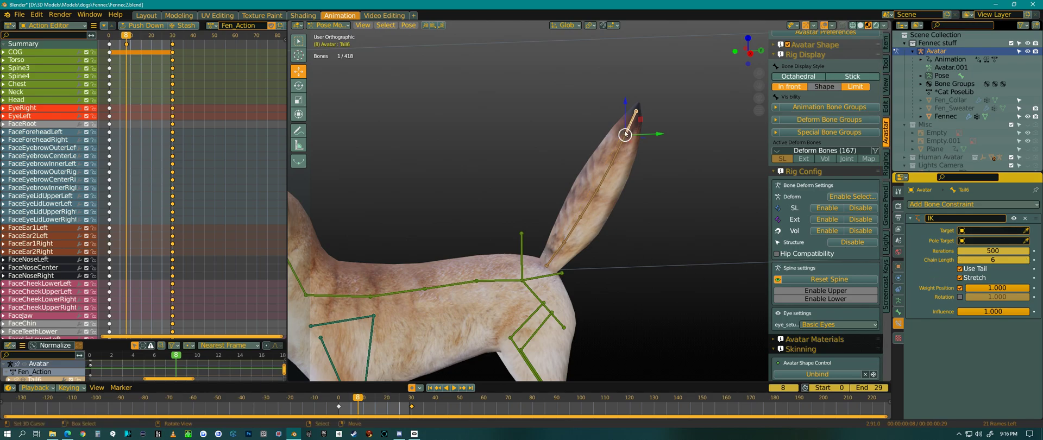
Step: Curl the tail toward the back by moving the Tail6 bone, and rotate the Tail4 bone slightly
key(g)
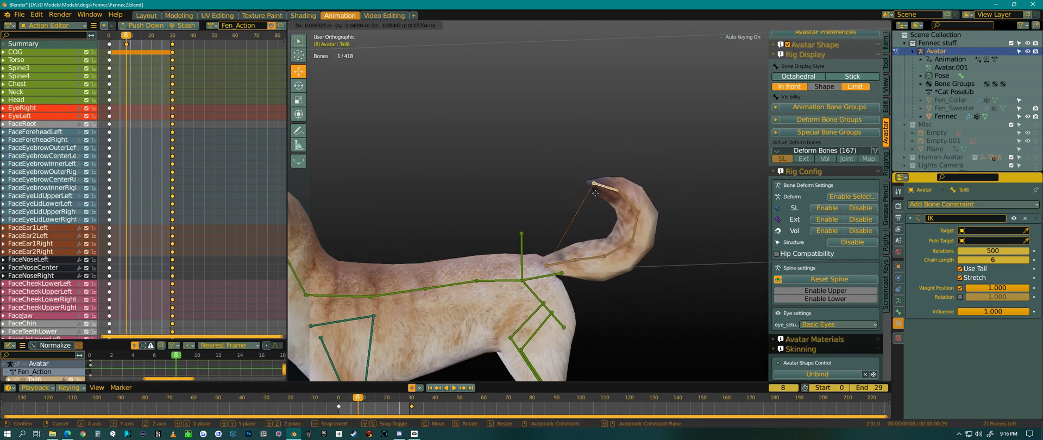
click(600, 174)
click(636, 213)
key(r)
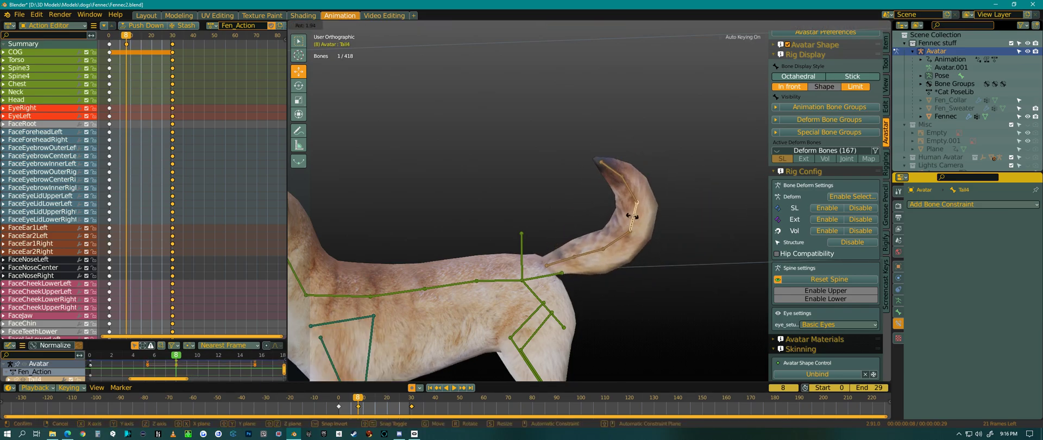
click(644, 207)
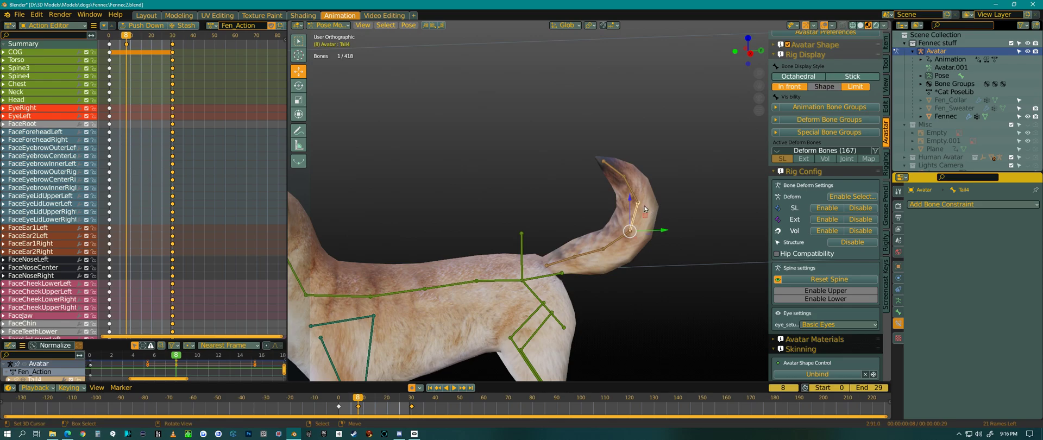
click(634, 193)
key(r)
right_click(645, 185)
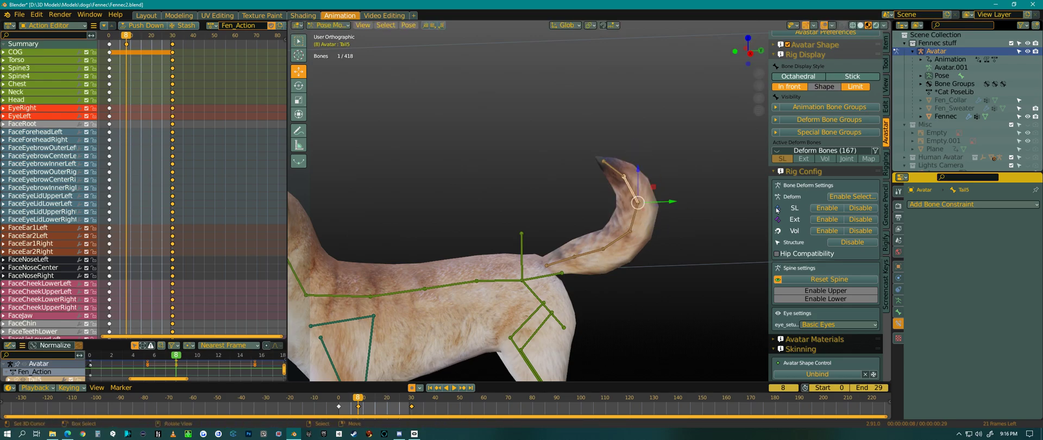
Step: Add an Inverse Kinematics constraint to the Tail5 bone, raise its chain length and move the bone toward the head to bend the tail
click(976, 204)
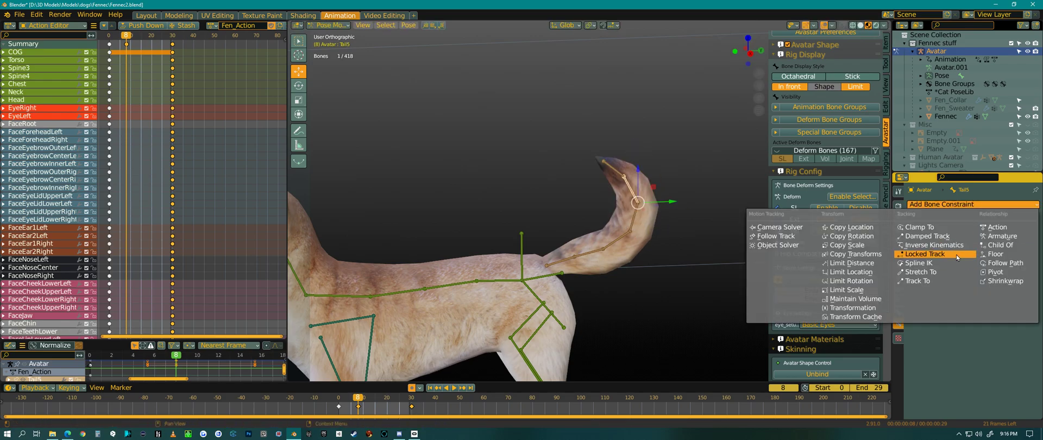
click(951, 247)
click(1026, 259)
click(1027, 259)
drag(638, 203, 599, 186)
Step: In the right side view, rotate the Tail2 bone about 37° and the Tail1 bone about 10° to curl the tail base forward
click(618, 217)
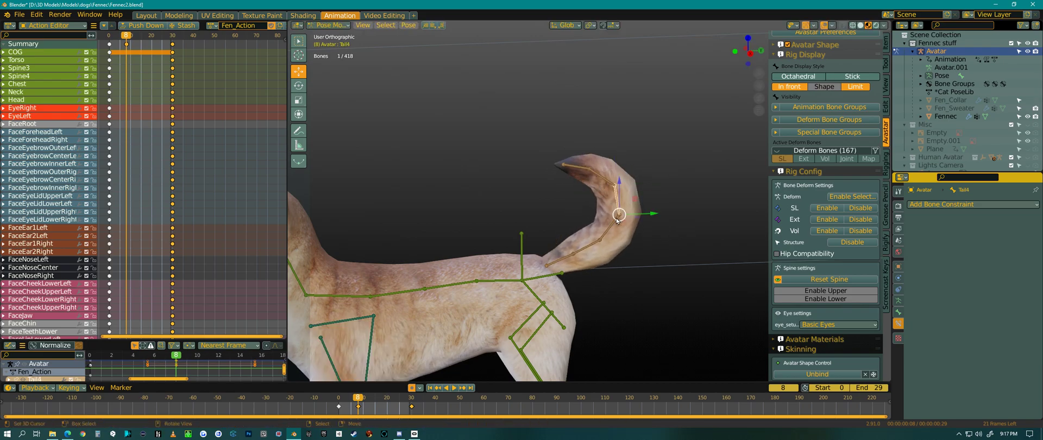
click(597, 251)
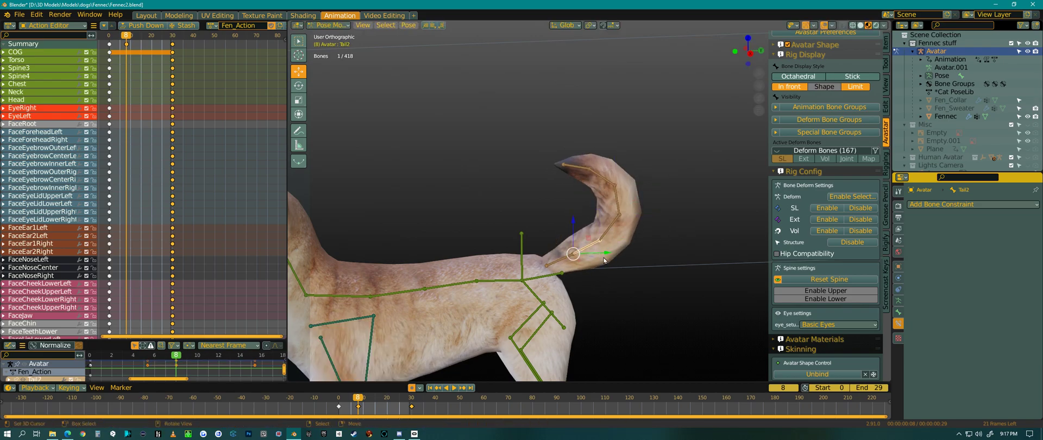
key(KP_3)
key(r)
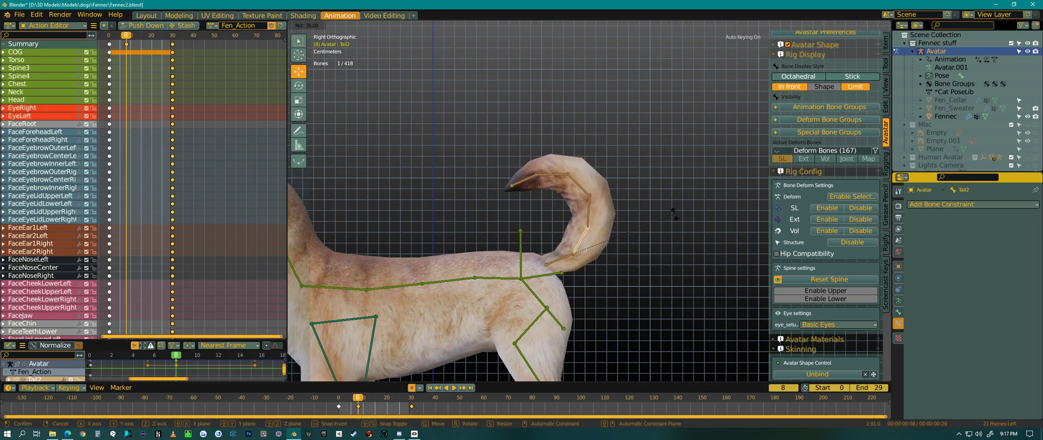
click(675, 216)
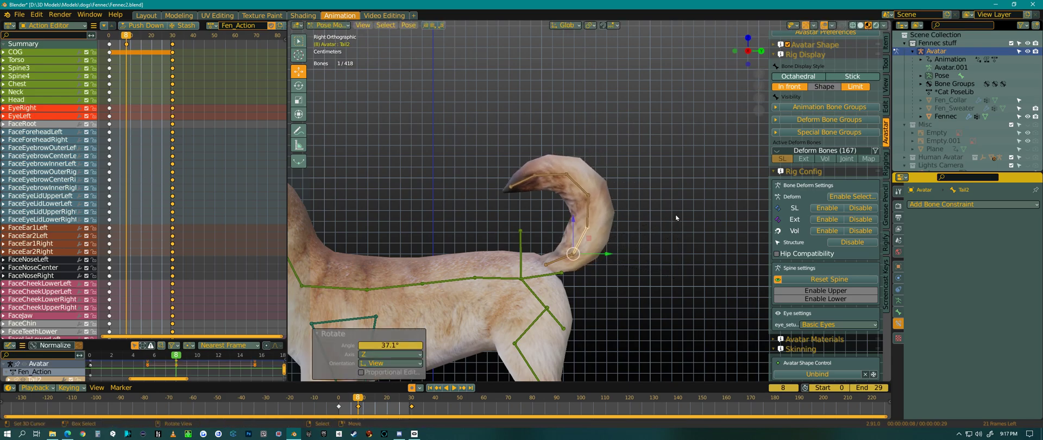
click(566, 263)
key(r)
click(467, 199)
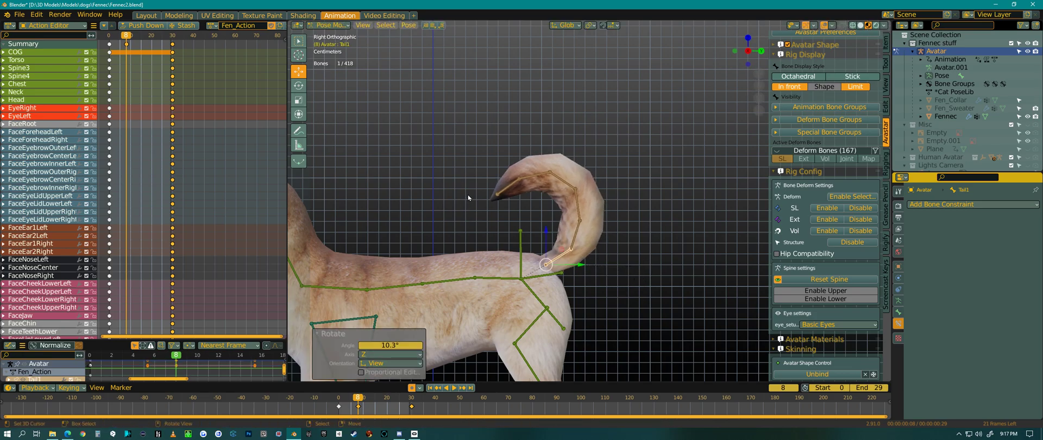
Step: Move the Tail6 bone slightly downward to tighten the curl at the tail tip
click(502, 192)
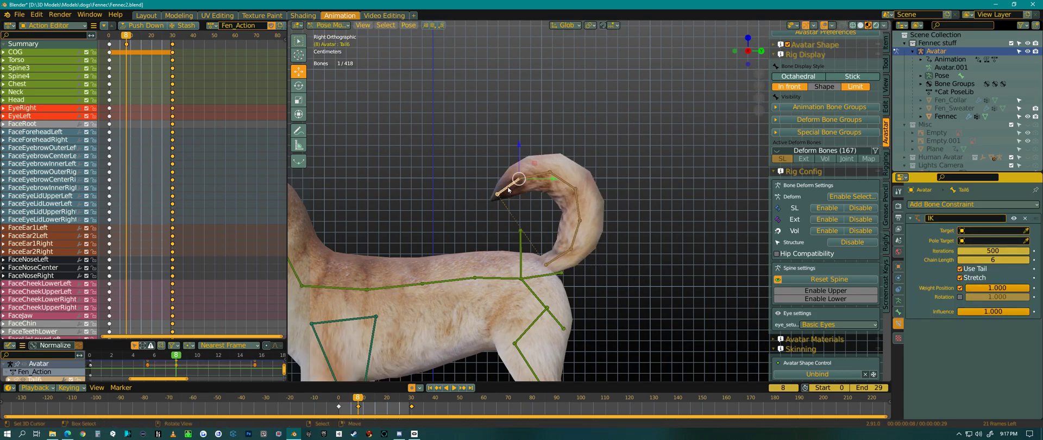
key(g)
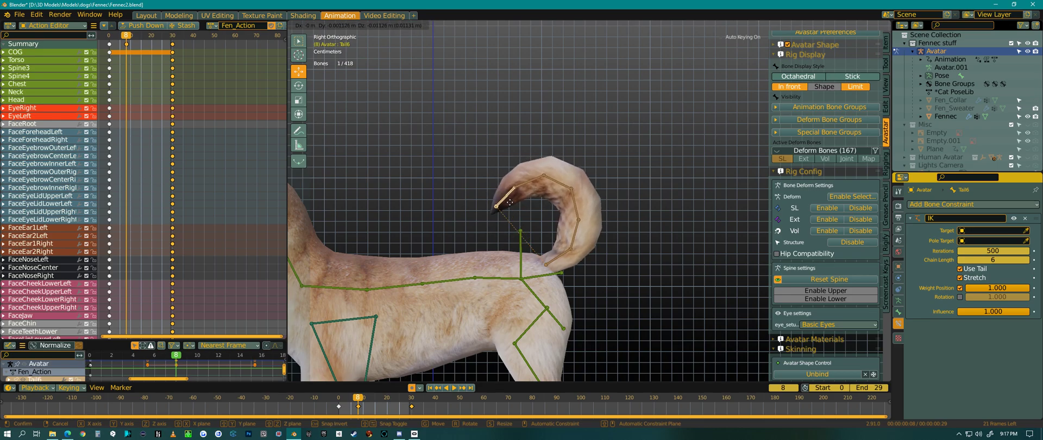
click(524, 223)
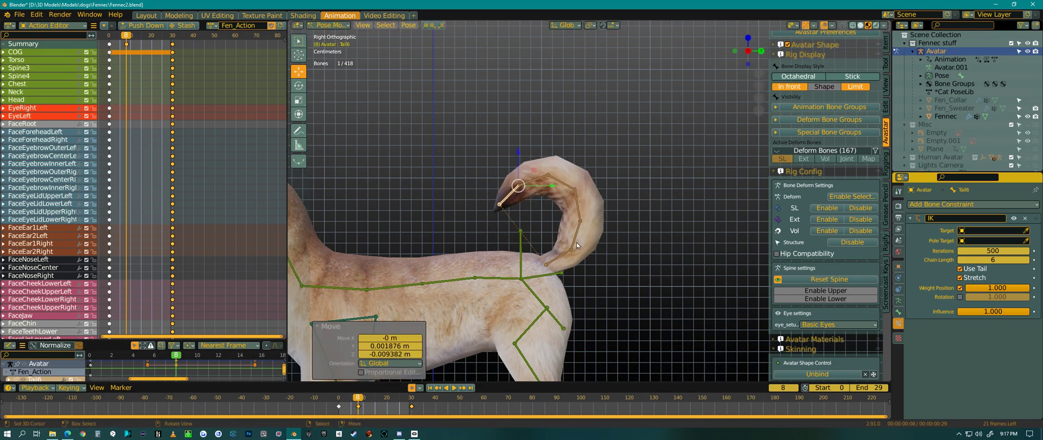
Step: Try moving the Head bone freely without adding an Inverse Kinematics constraint to it
shift+middle_drag(443, 304, 610, 261)
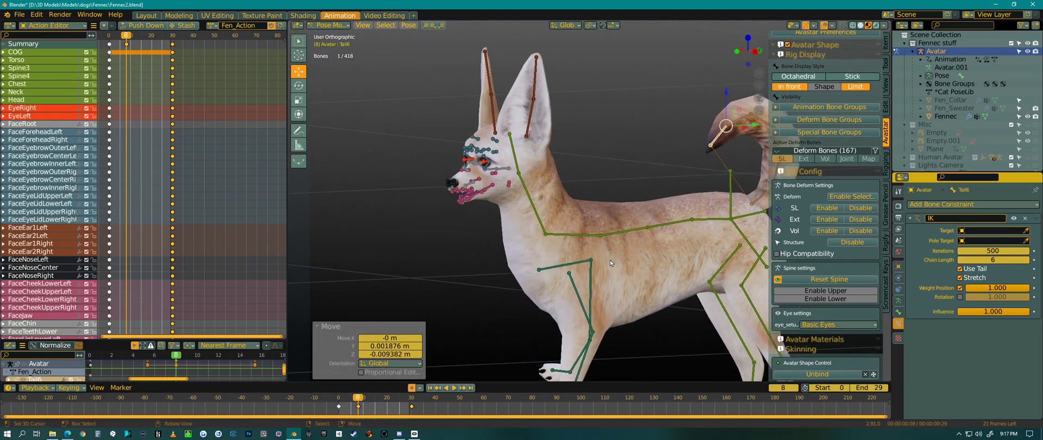
click(515, 158)
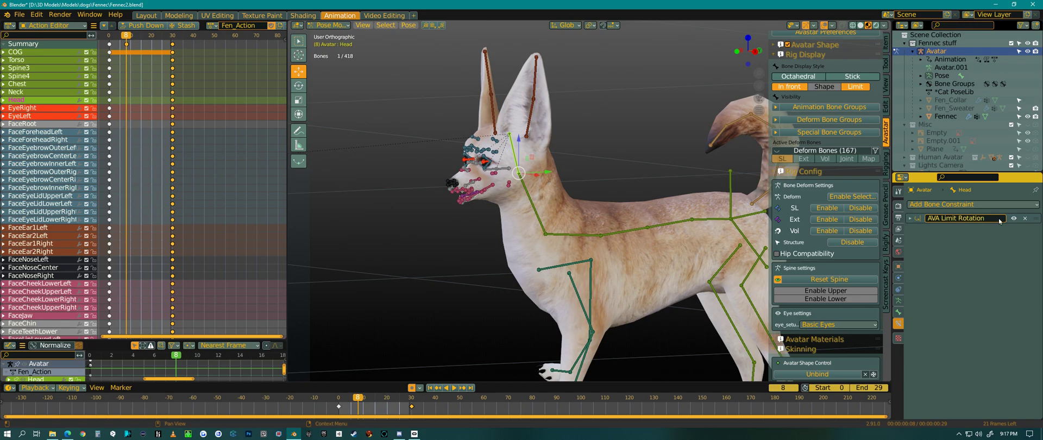
key(r)
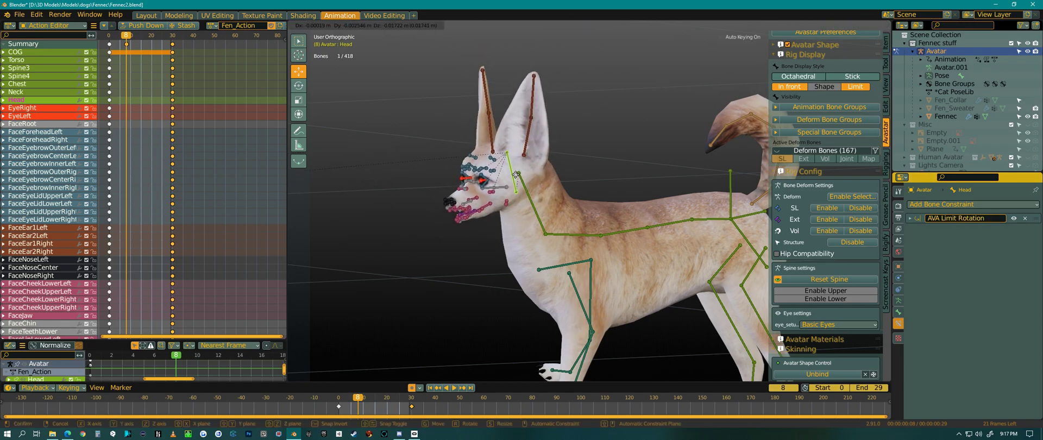
right_click(512, 171)
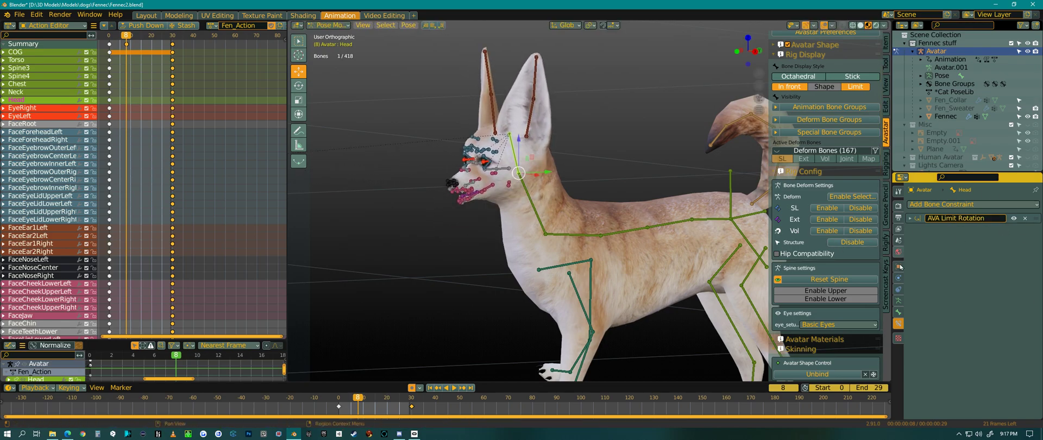
Step: Add an Inverse Kinematics constraint with chain length 1 to the EyeLeft bone and test how the eye turns when moved
scroll(513, 210, up, 8)
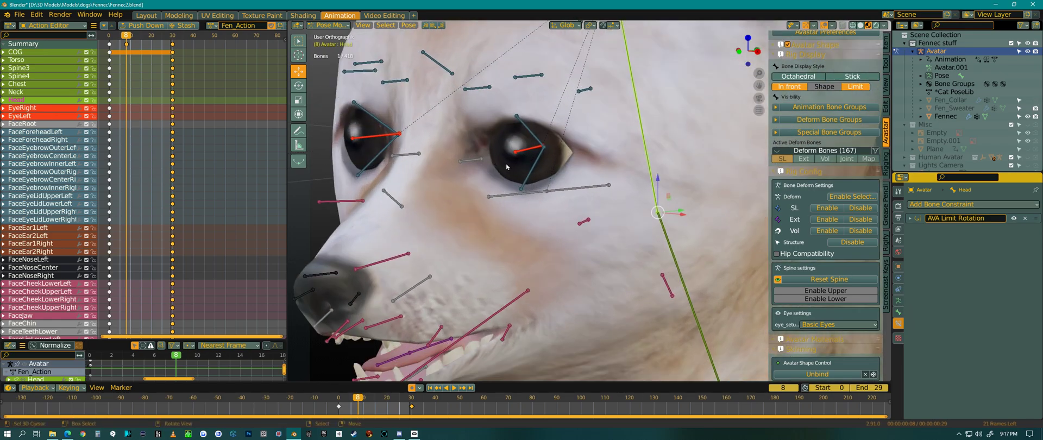
scroll(506, 166, up, 3)
right_click(526, 142)
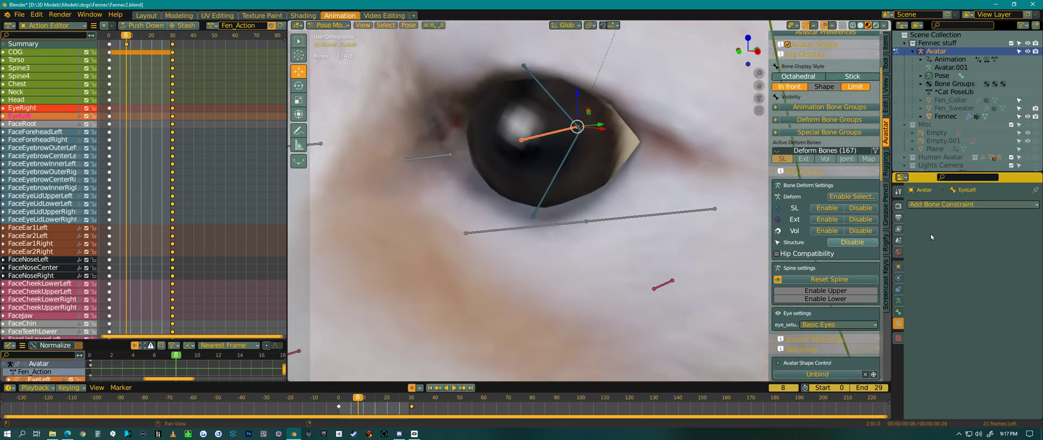
click(937, 205)
click(934, 245)
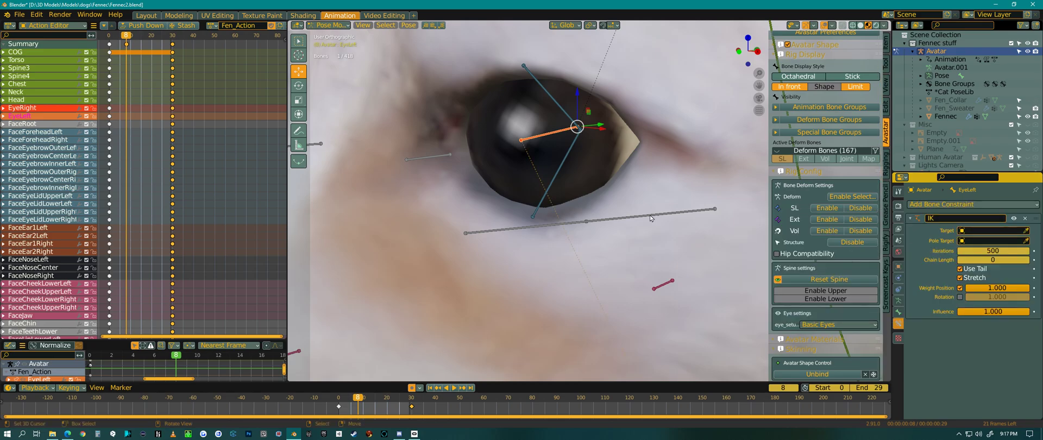
middle_drag(531, 196, 448, 94)
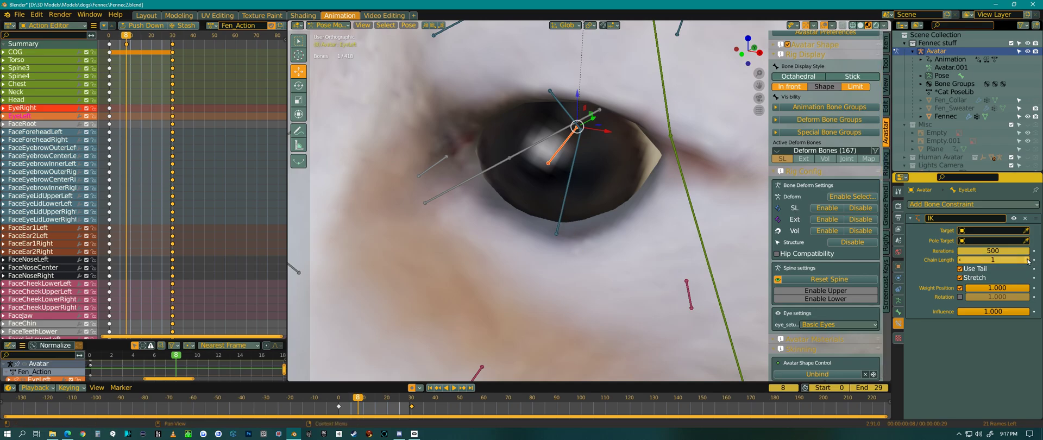
key(g)
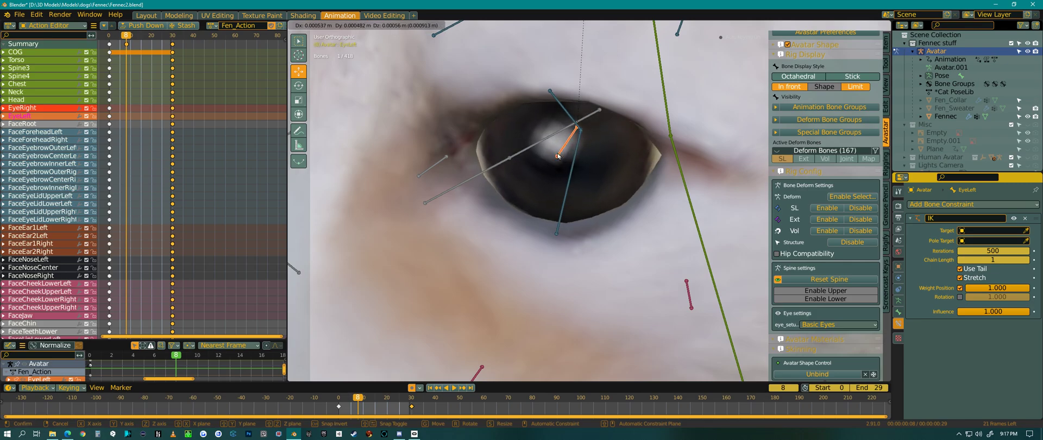
right_click(563, 171)
Step: Remove the EyeLeft bone's Inverse Kinematics constraint and try moving the eye without it
click(1024, 219)
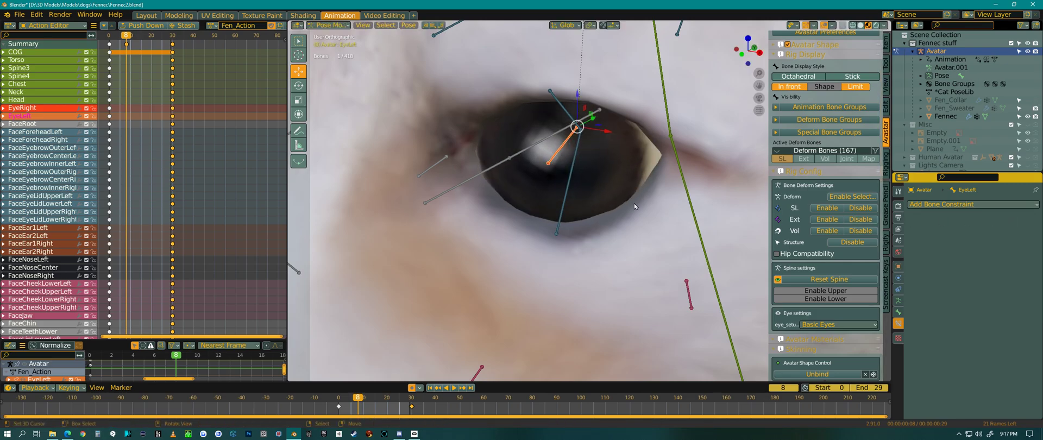
key(g)
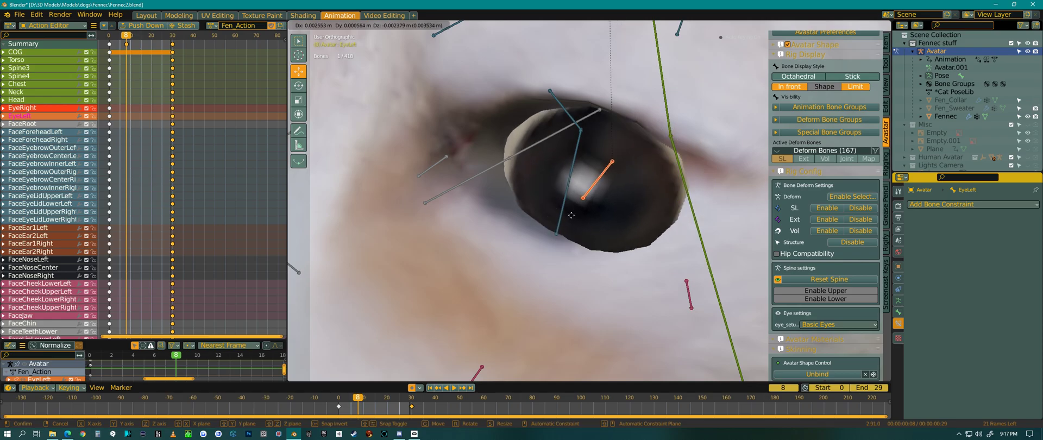
right_click(563, 199)
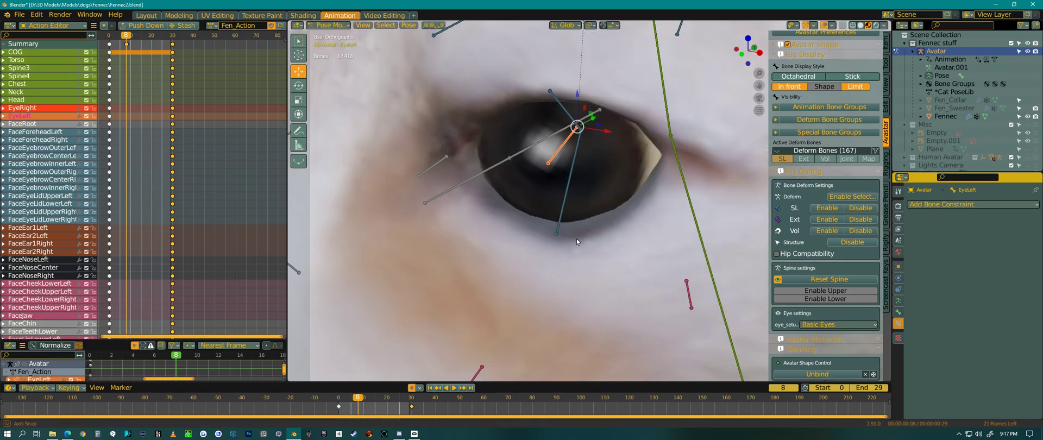
Step: Open the recent file MasterNissim8_5.blend without saving the changes to the fennec file
scroll(577, 241, down, 10)
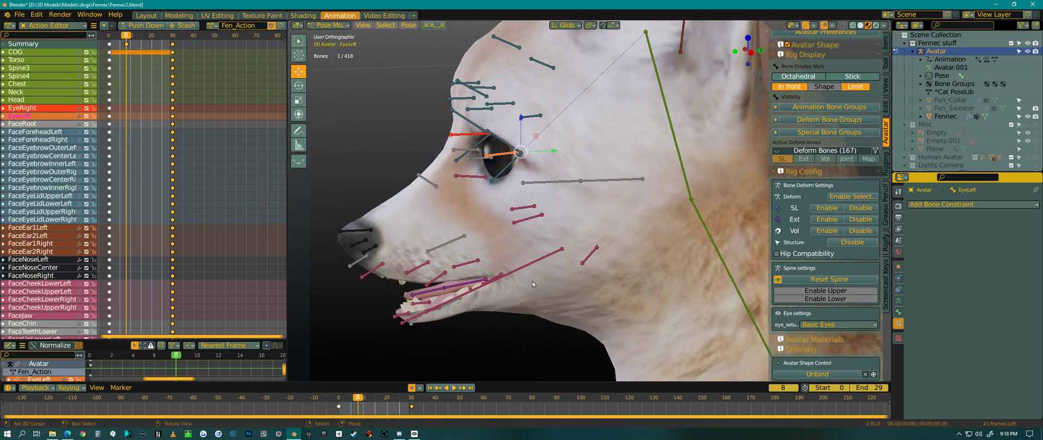
scroll(518, 273, down, 6)
middle_drag(516, 253, 365, 212)
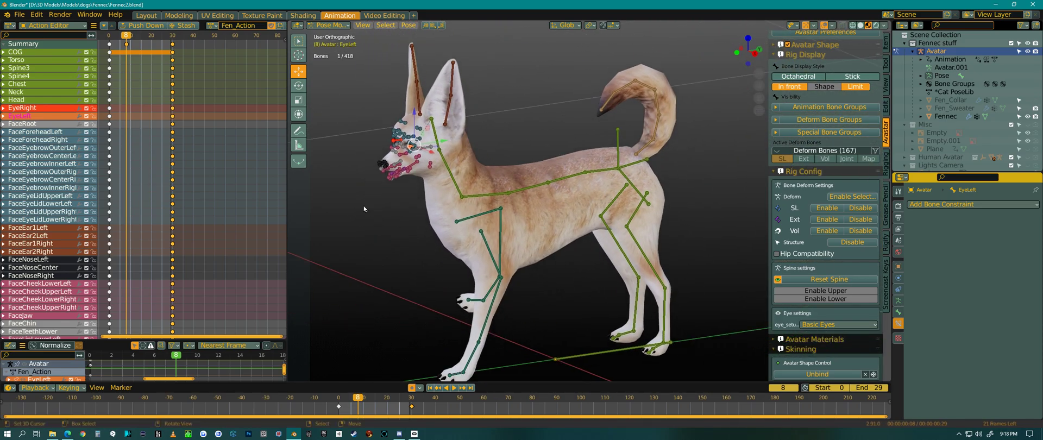
click(20, 16)
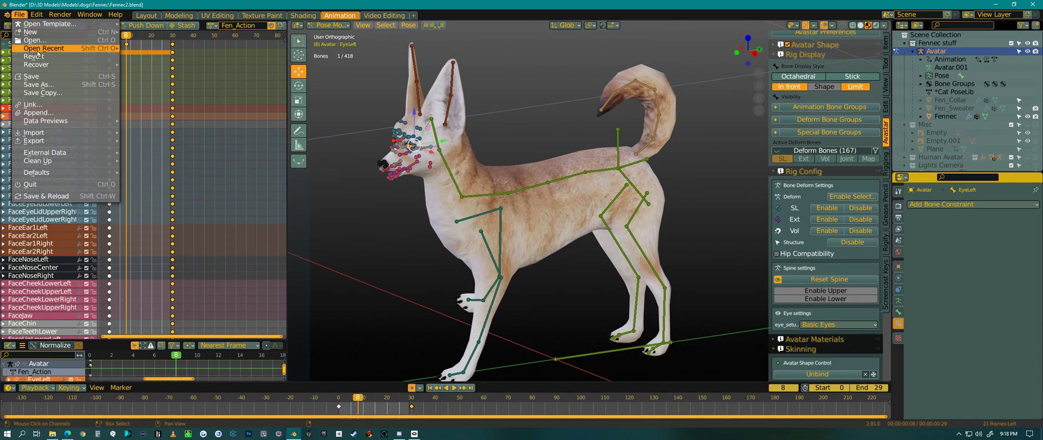
mouse_move(38, 53)
click(166, 60)
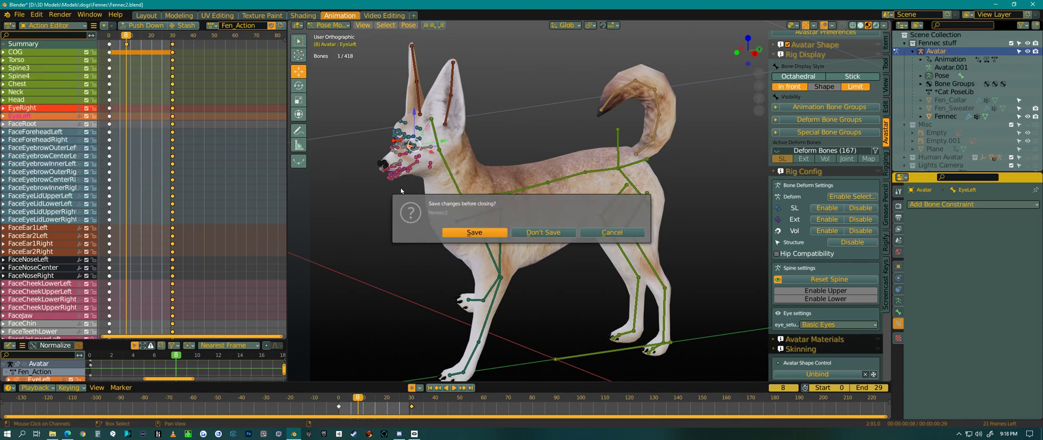
click(544, 234)
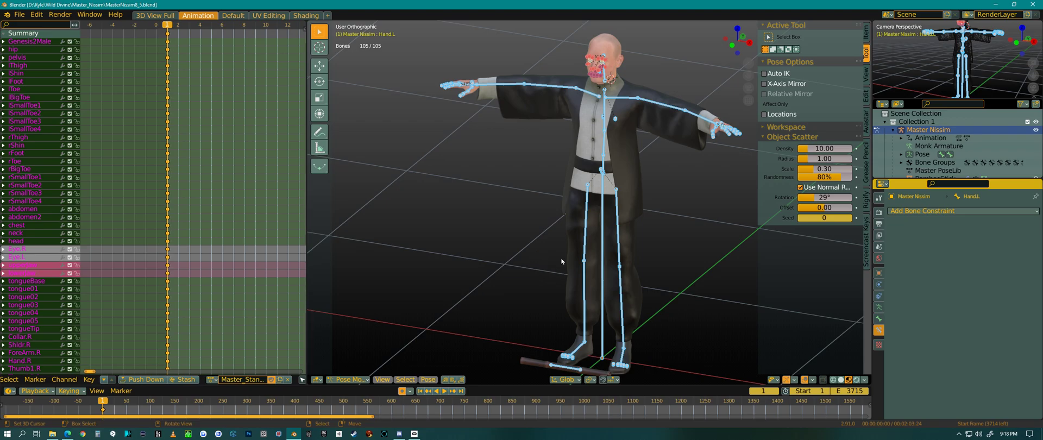
Step: Examine the robed monk character's armature from several angles, selecting the left shoulder bone
middle_drag(590, 253, 614, 292)
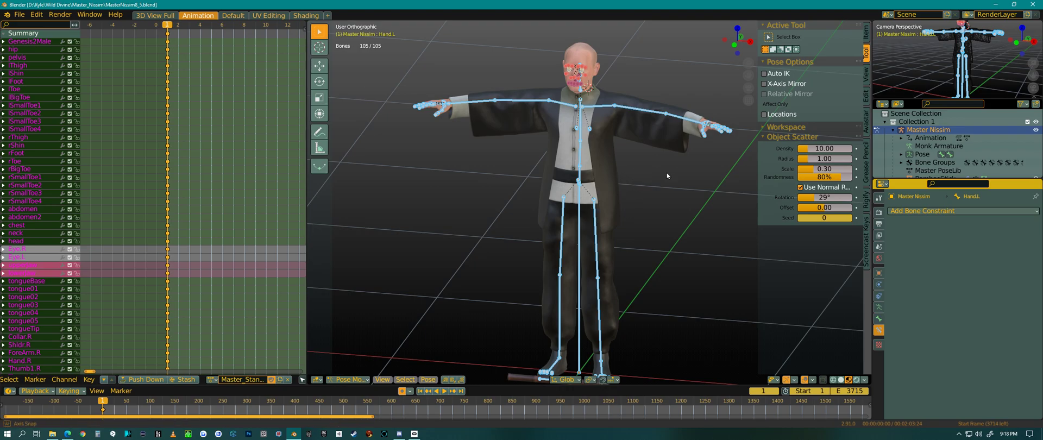
middle_drag(668, 174, 675, 179)
scroll(695, 134, up, 4)
middle_drag(695, 133, 672, 165)
scroll(635, 190, down, 3)
middle_drag(635, 190, 588, 106)
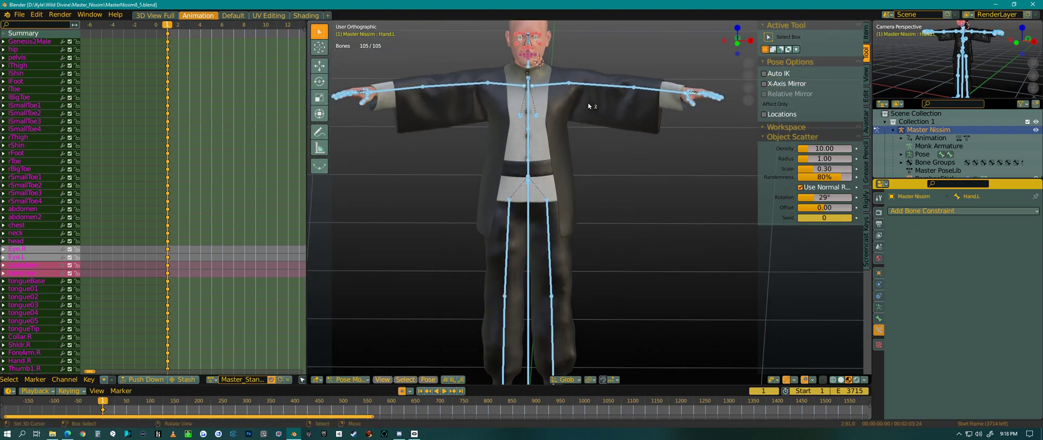
click(597, 87)
middle_drag(602, 153, 609, 187)
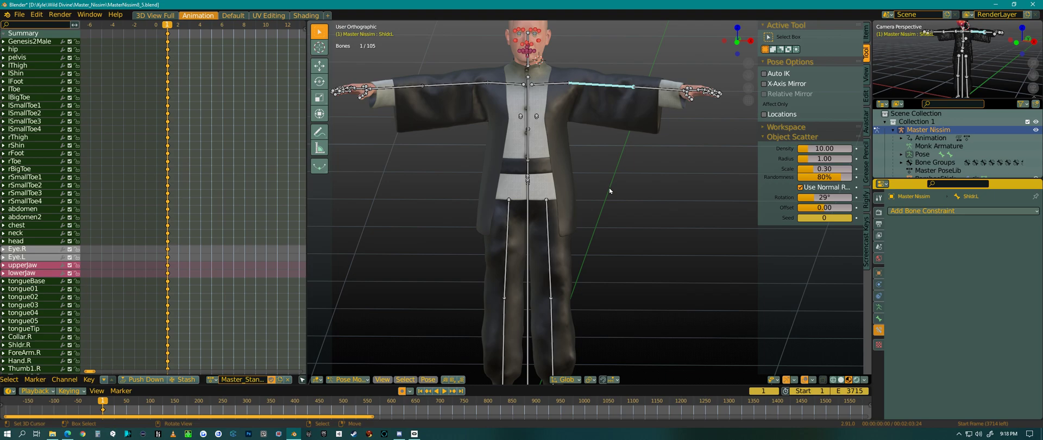
middle_drag(608, 188, 655, 180)
scroll(668, 183, up, 6)
Step: Select the monk's Hand.L bone and test how the left hand rotates without a constraint
right_click(676, 185)
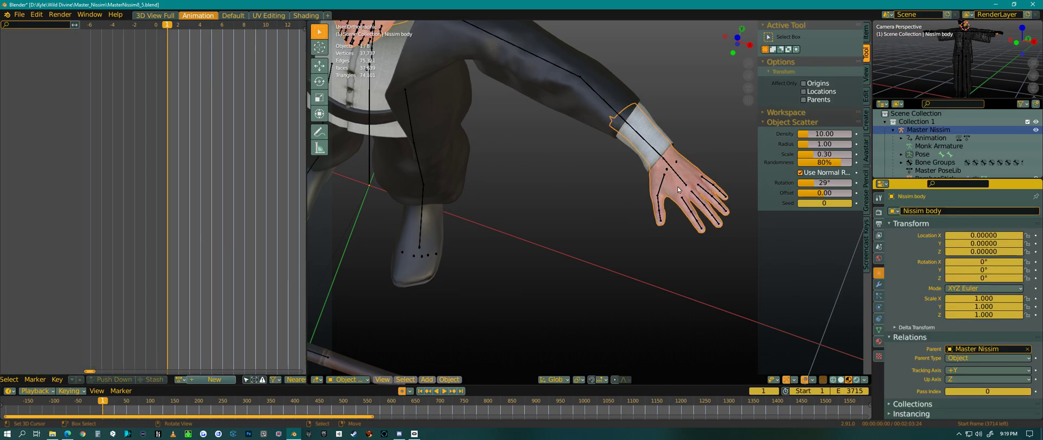
right_click(679, 180)
middle_drag(680, 207, 696, 167)
scroll(671, 192, down, 5)
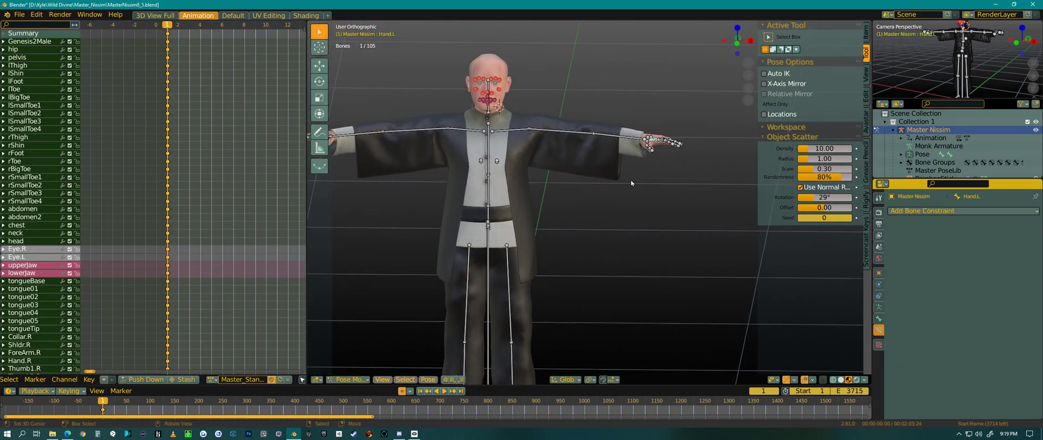
scroll(638, 172, up, 4)
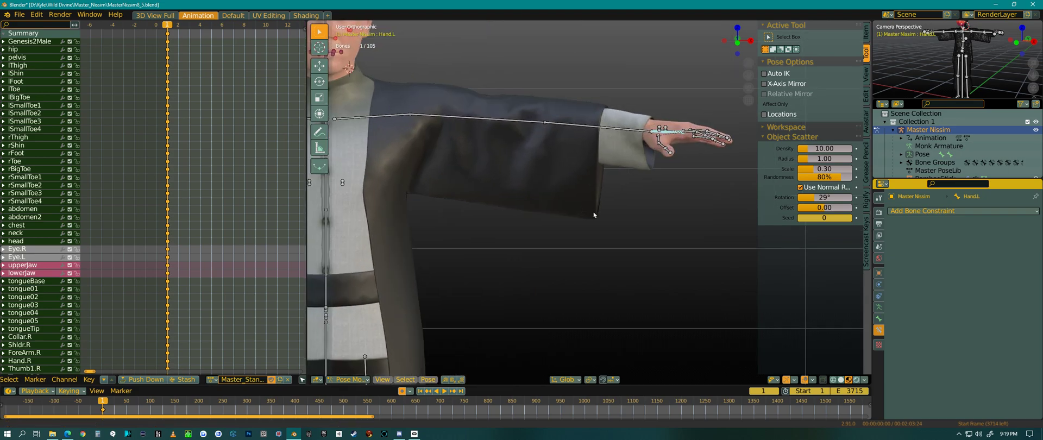
shift+middle_drag(587, 211, 633, 216)
key(r)
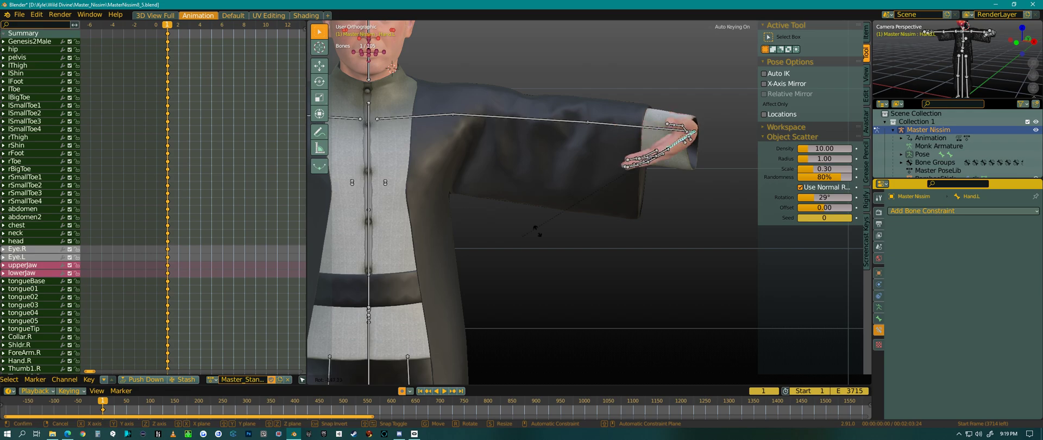
click(679, 217)
Step: Add an Inverse Kinematics constraint without a target to the Hand.L bone and set its chain length to 3
middle_drag(681, 214, 671, 229)
click(965, 210)
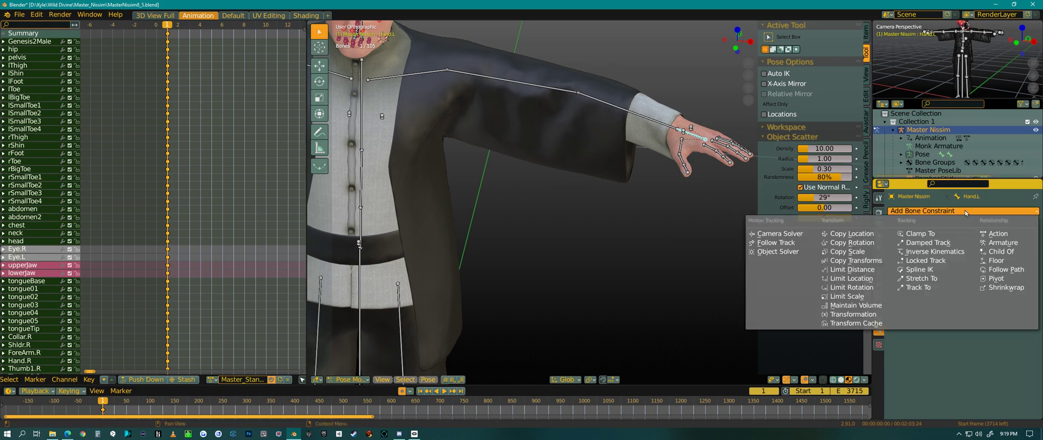
click(944, 253)
click(1026, 266)
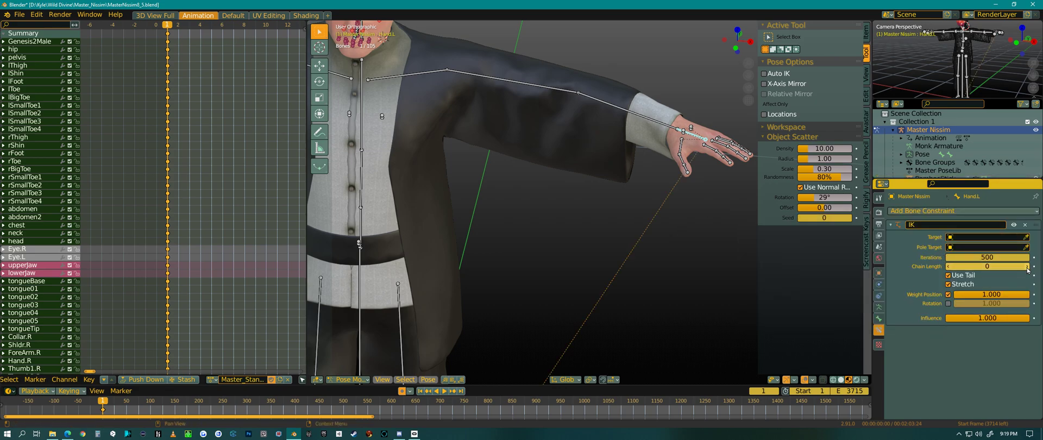
middle_drag(478, 196, 570, 255)
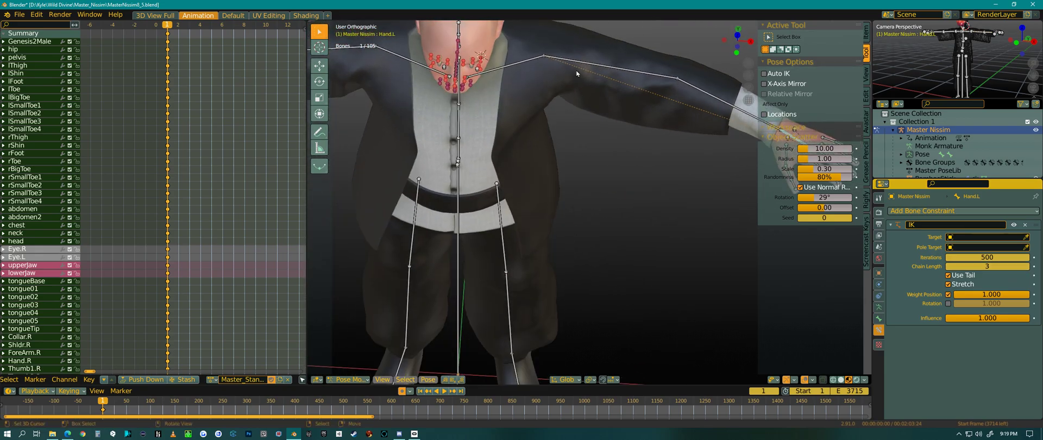
middle_drag(584, 224, 593, 159)
shift+middle_drag(635, 246, 611, 187)
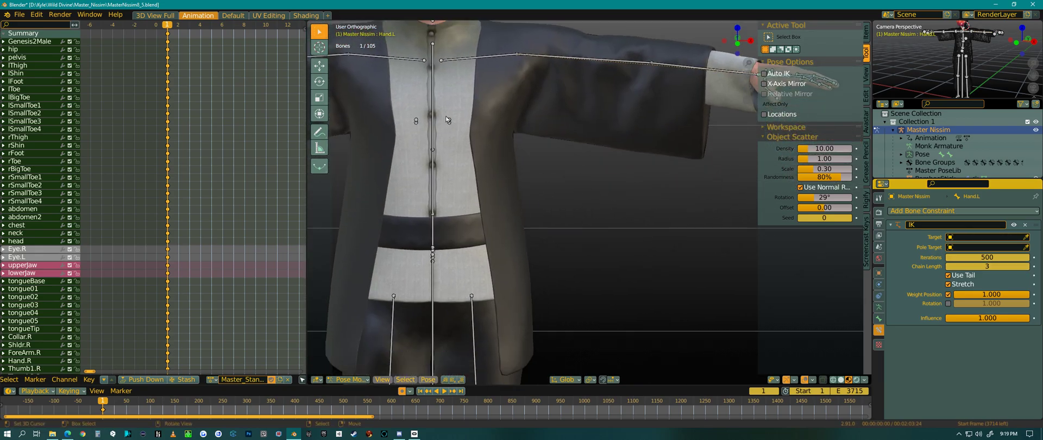
Step: Try a chain length of 4 by moving the left hand down beside the body, and undo the move
click(1019, 267)
middle_drag(671, 259, 622, 219)
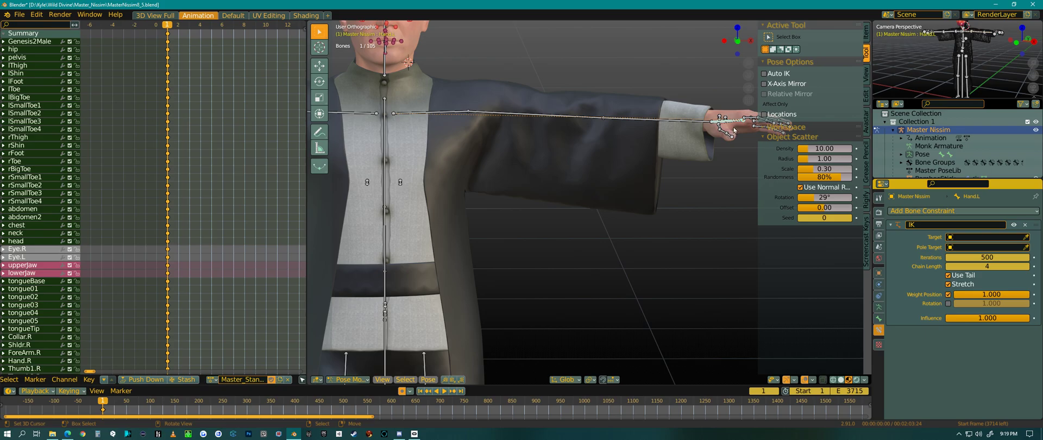
key(g)
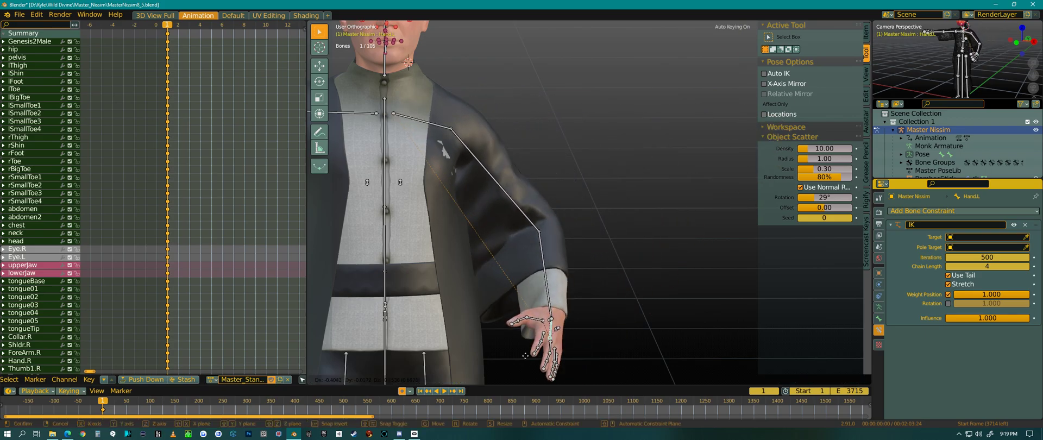
click(559, 289)
middle_drag(559, 288, 512, 88)
middle_drag(506, 247, 558, 121)
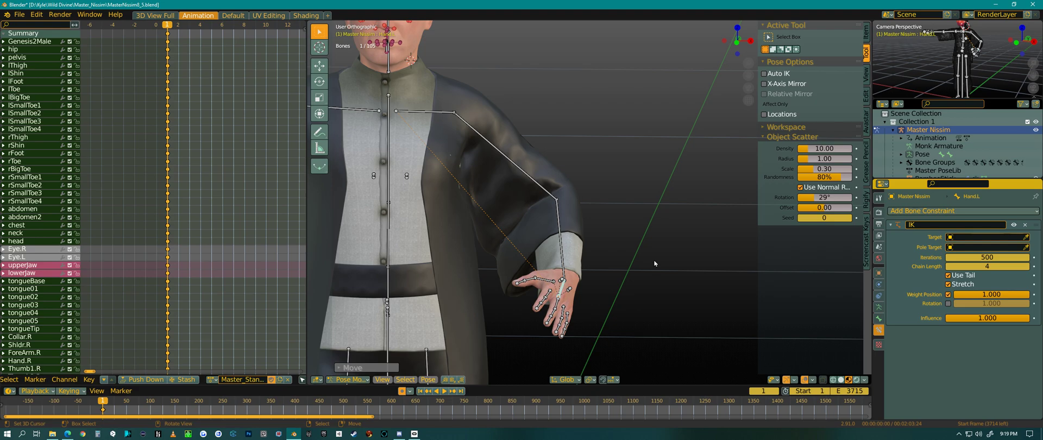
key(ctrl+z)
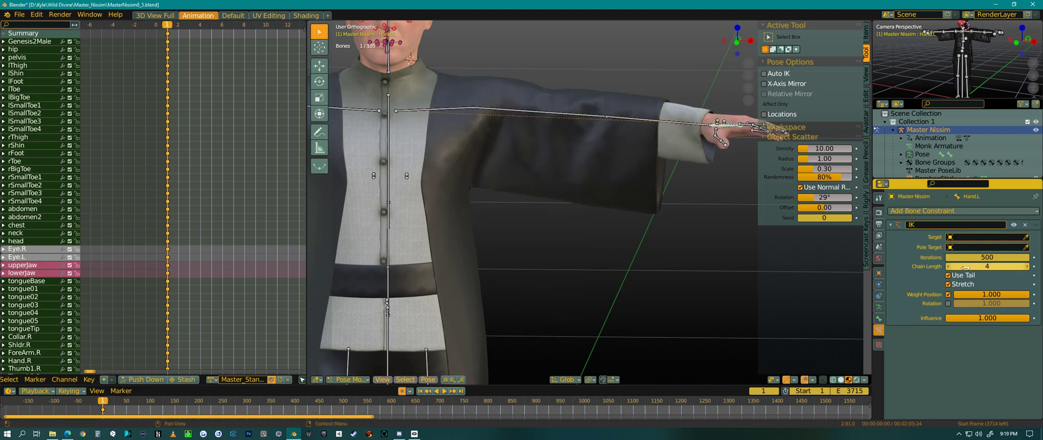
Step: Set the IK chain length to 3 and move the left hand down so the arm hangs beside the body
drag(967, 266, 956, 267)
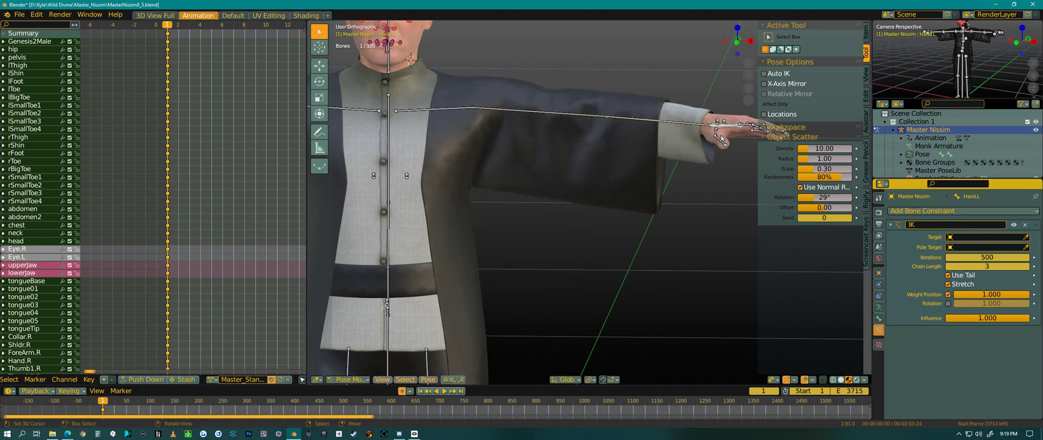
key(g)
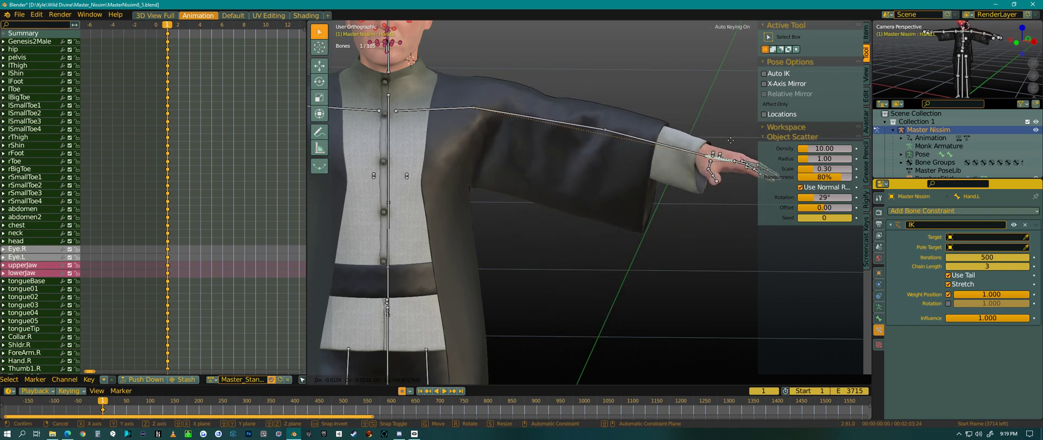
click(543, 345)
middle_drag(611, 275, 565, 181)
middle_drag(684, 188, 634, 217)
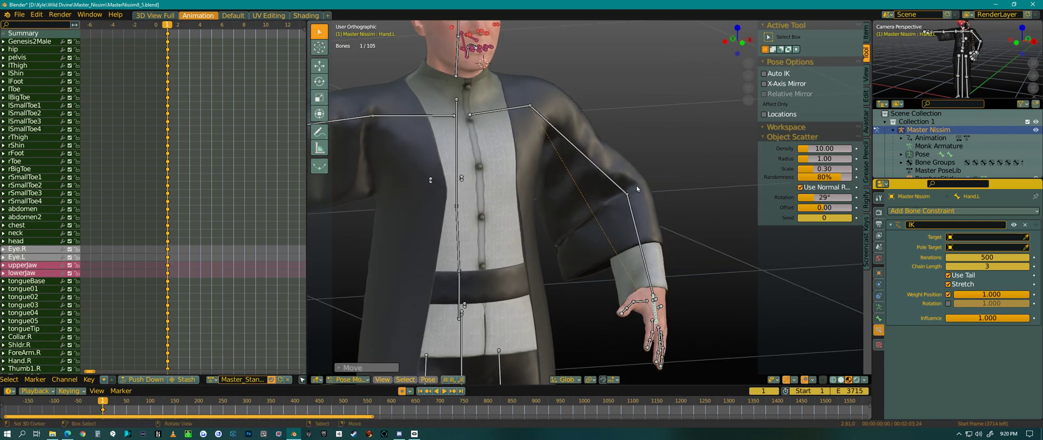
middle_drag(636, 185, 674, 158)
mouse_move(641, 240)
middle_down()
mouse_move(624, 238)
mouse_move(654, 232)
middle_up()
Step: Rotate the Shldr.L bone in front view to bring the left upper arm closer to the torso
click(629, 197)
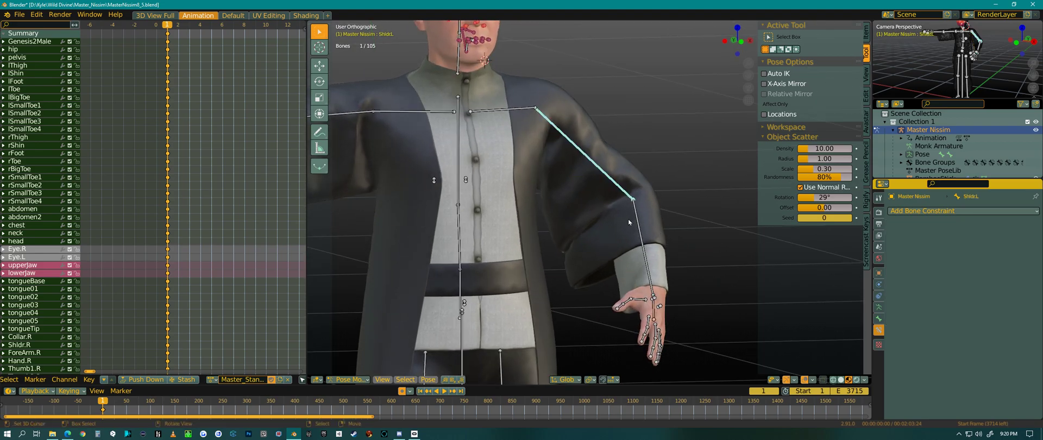
key(KP_1)
key(r)
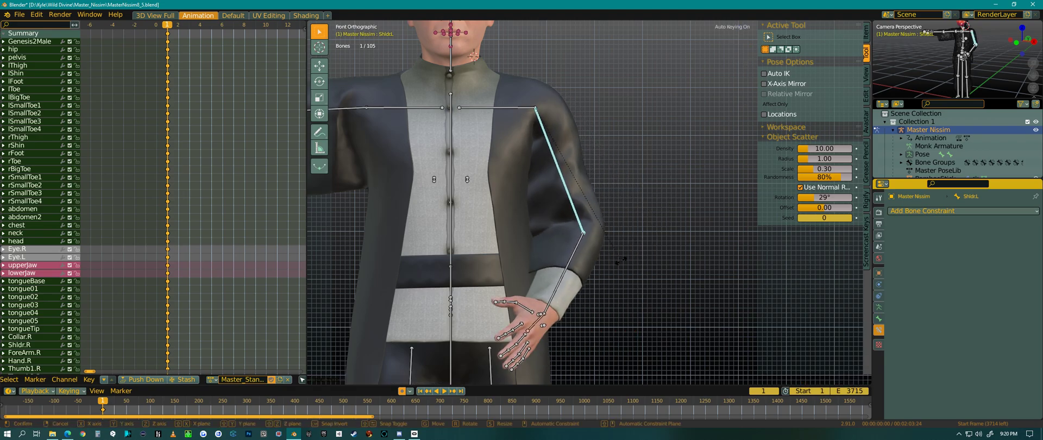
click(622, 263)
middle_drag(621, 262, 589, 288)
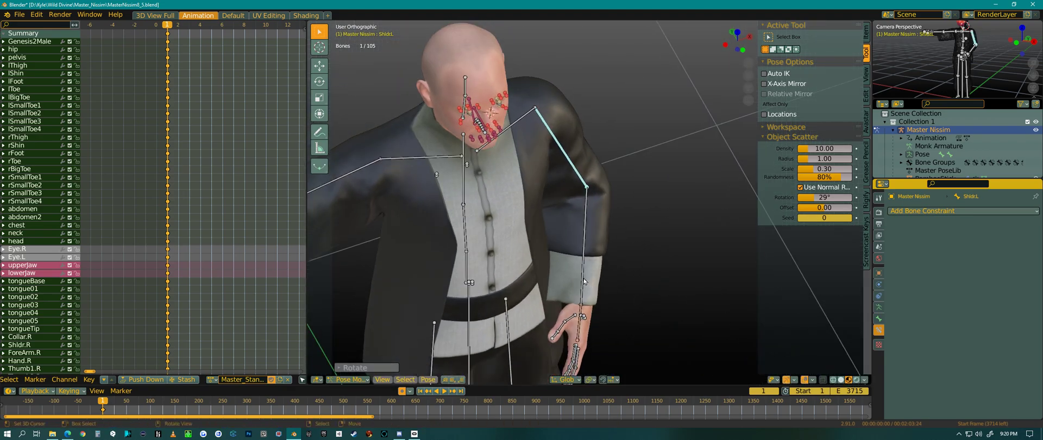
Step: Rotate the left forearm bone to adjust the bend at the elbow
click(587, 287)
key(r)
click(654, 257)
middle_drag(653, 257, 595, 297)
click(607, 322)
Step: Rotate the left upper arm from the side, and raise the ForeArm.L bone so the hand reaches forward
click(646, 158)
middle_drag(677, 276, 712, 272)
key(r)
click(696, 274)
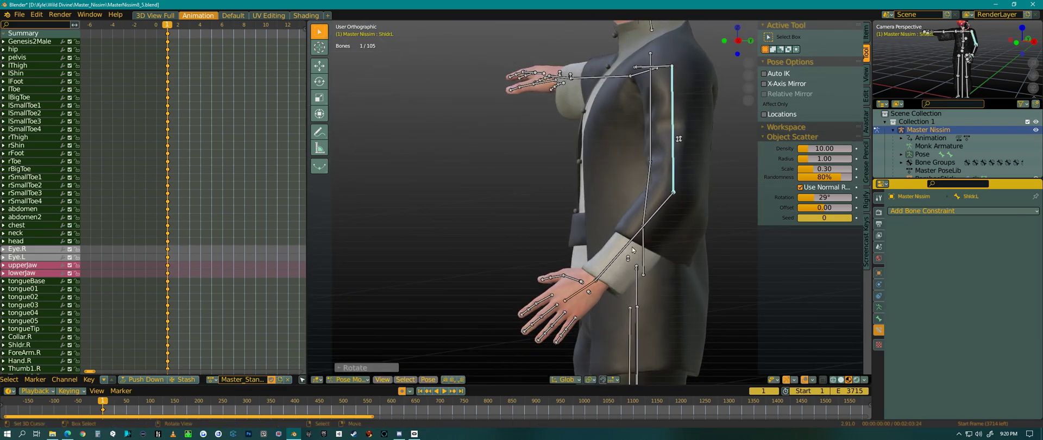
click(627, 250)
key(r)
click(549, 257)
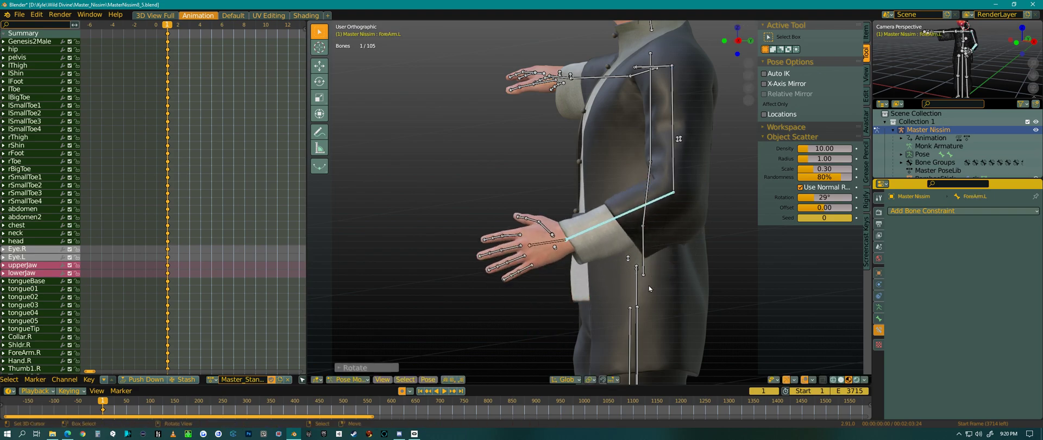
Step: Fine-tune the Hand.L bone by moving it through the IK chain and rotating it in front of the body
click(552, 245)
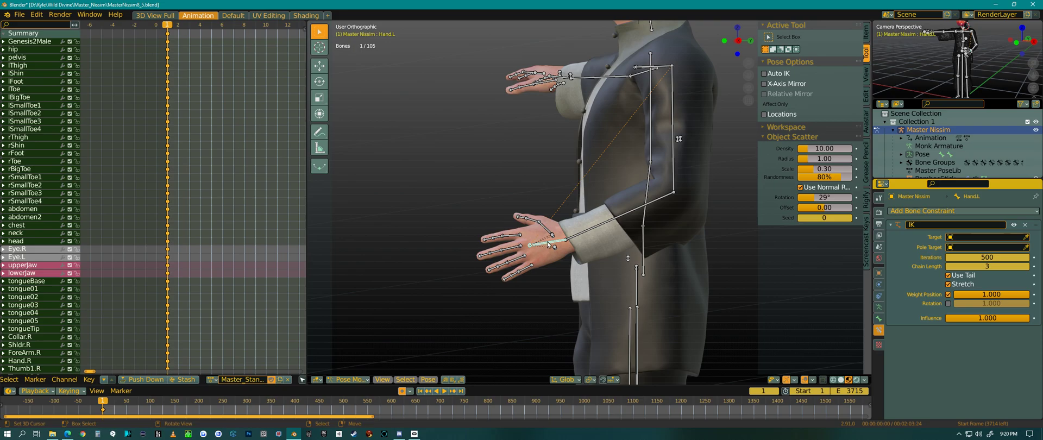
key(g)
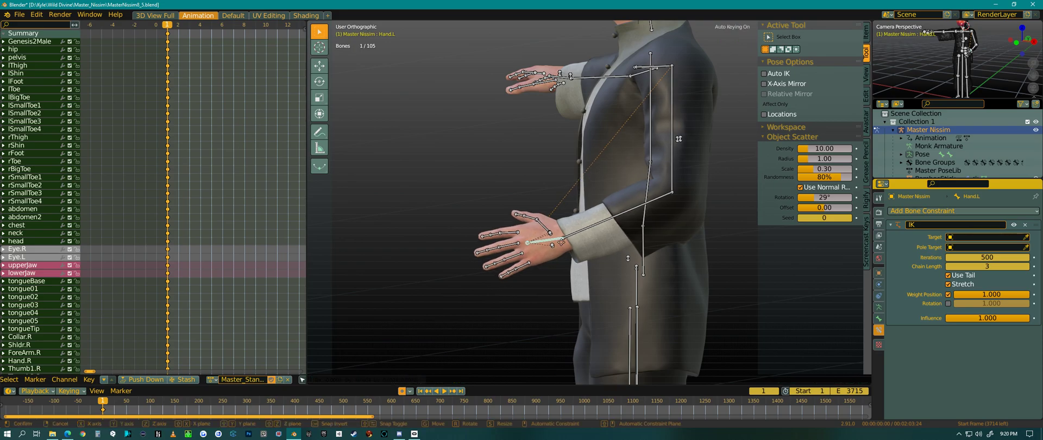
click(557, 238)
middle_drag(558, 238, 653, 246)
key(r)
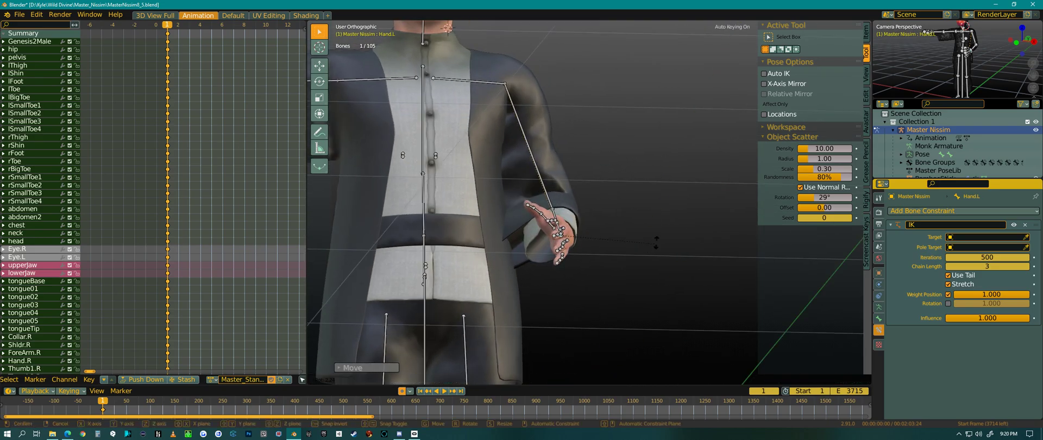
click(686, 158)
middle_drag(687, 158, 509, 283)
key(g)
click(534, 239)
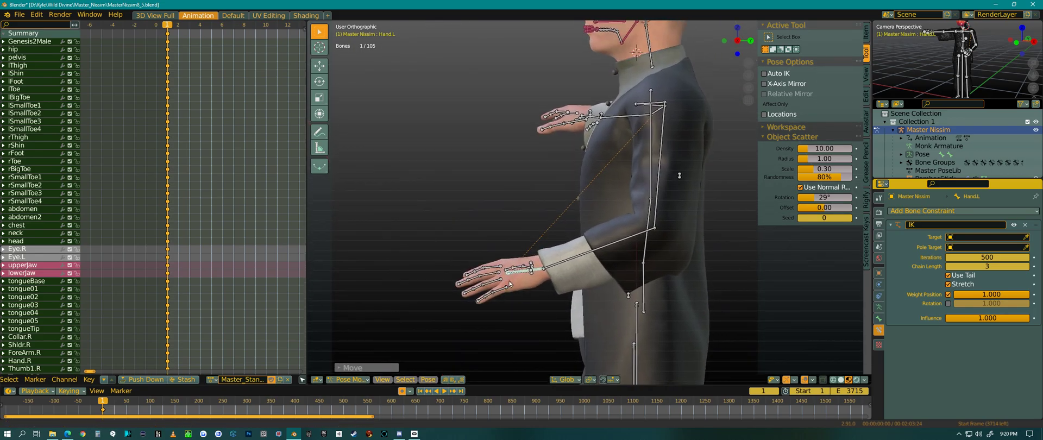
Step: Rotate the ForeArm.L bone to refine the forearm's angle, and check the monk's full pose
click(644, 232)
key(r)
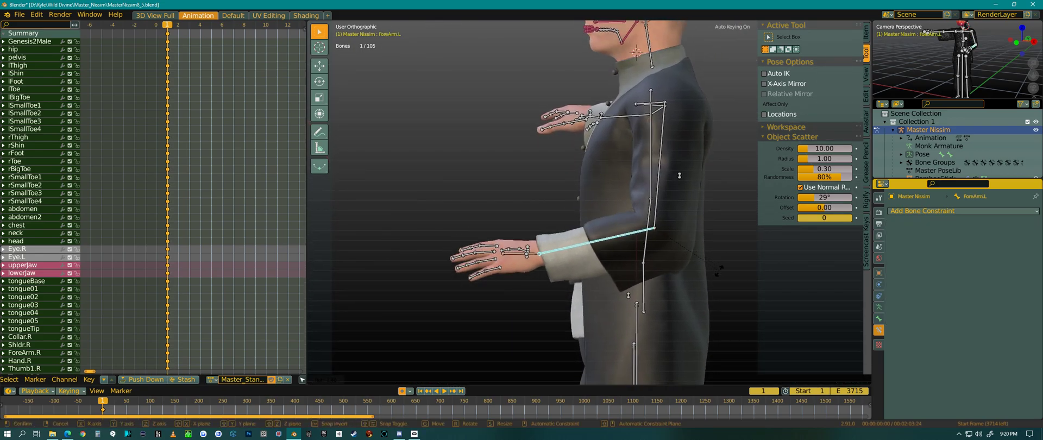
click(719, 271)
middle_drag(719, 272, 636, 255)
scroll(591, 190, down, 5)
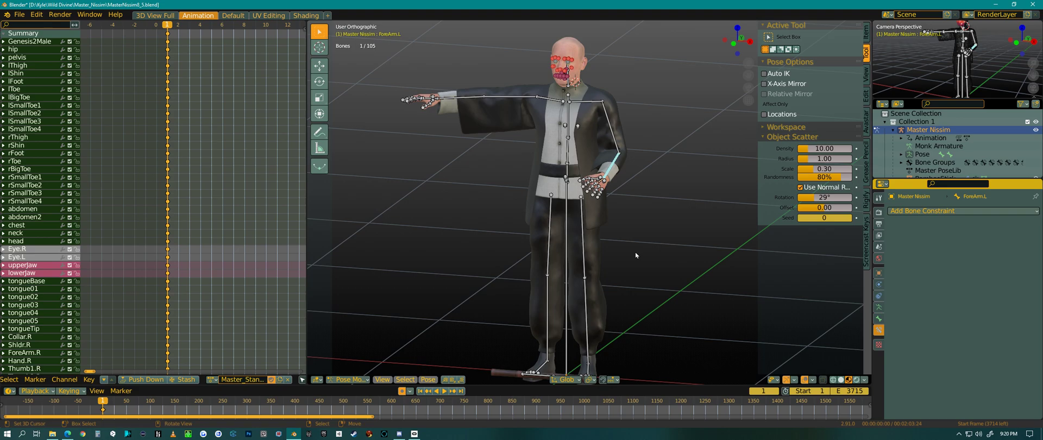
key(alt+z)
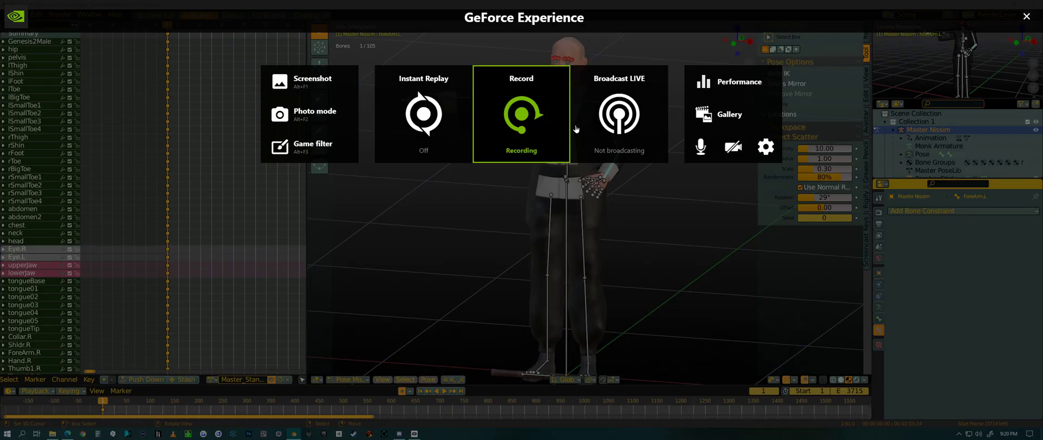